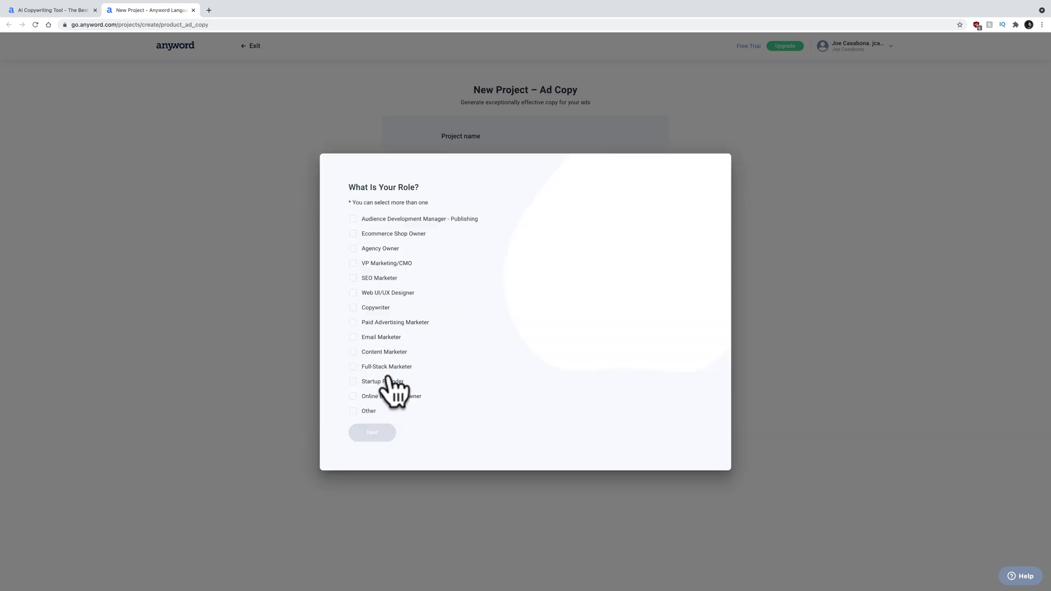
Choose Online Business Owner, Content Marketer and Copywriter as roles and continue to the company-size question
key(ctrl+plus)
key(ctrl+plus)
key(ctrl+plus)
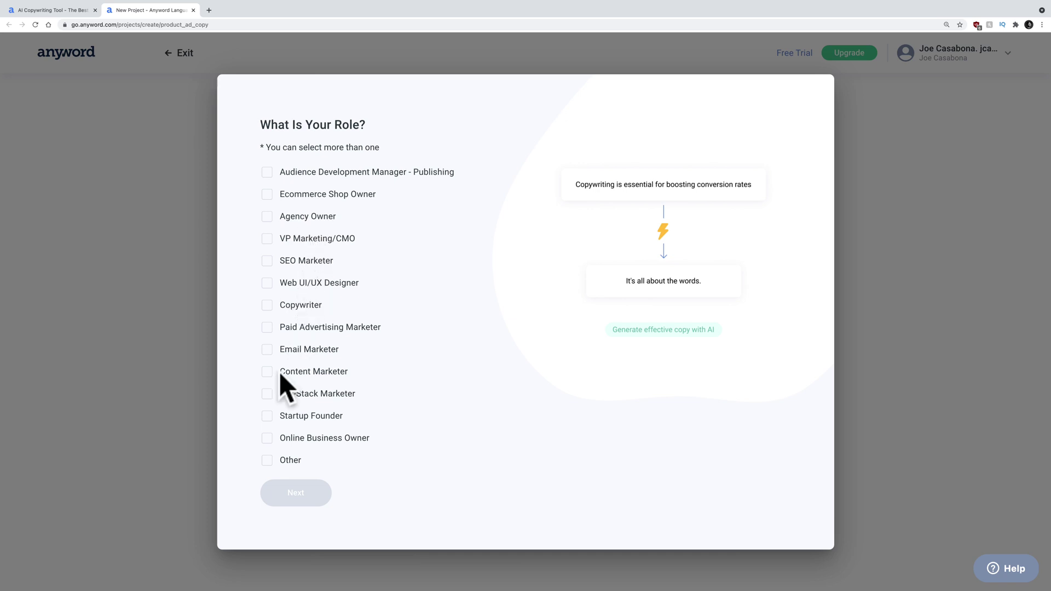
click(267, 438)
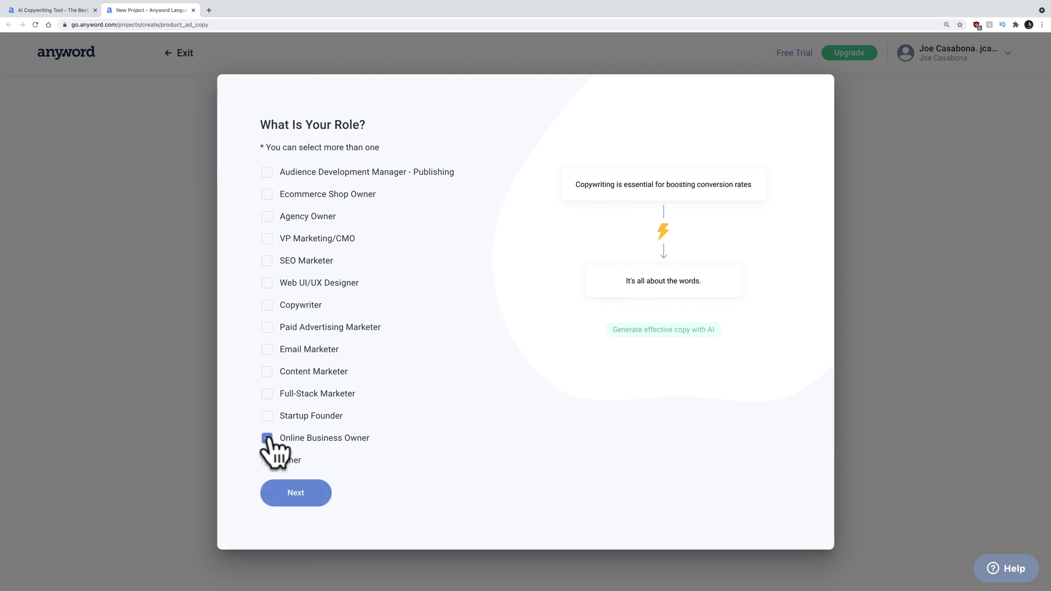
click(268, 372)
click(267, 305)
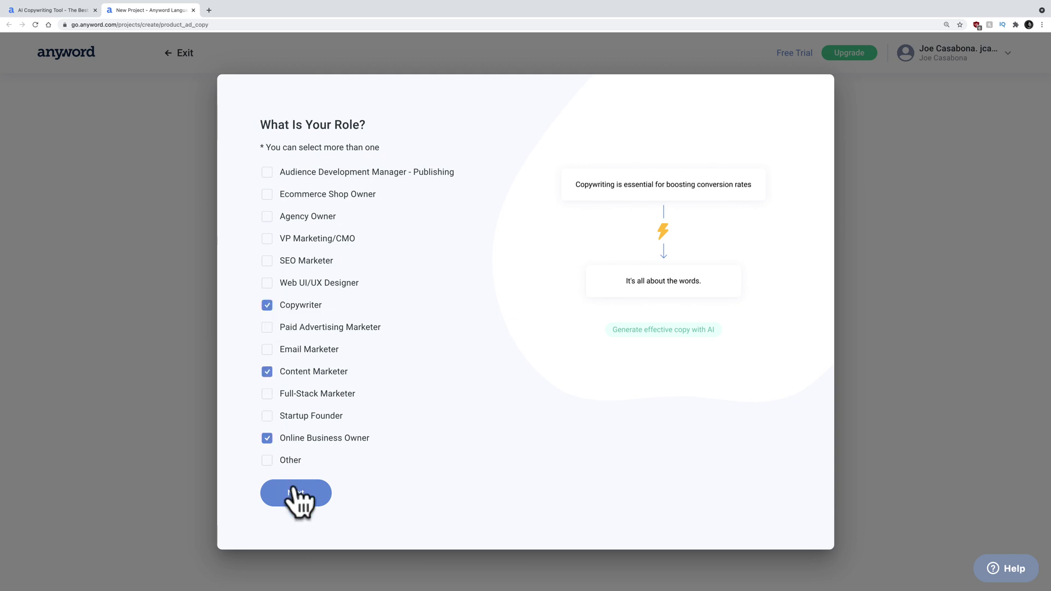
click(298, 494)
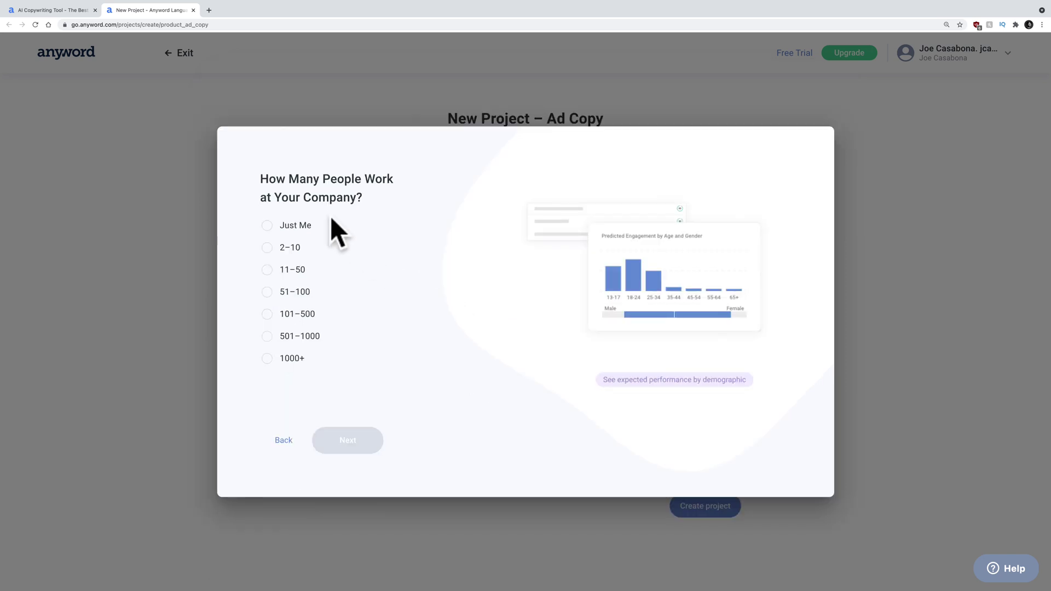
Set the company size to Just Me, choose Technology & Computing as the industry, and finish the onboarding questions
click(296, 232)
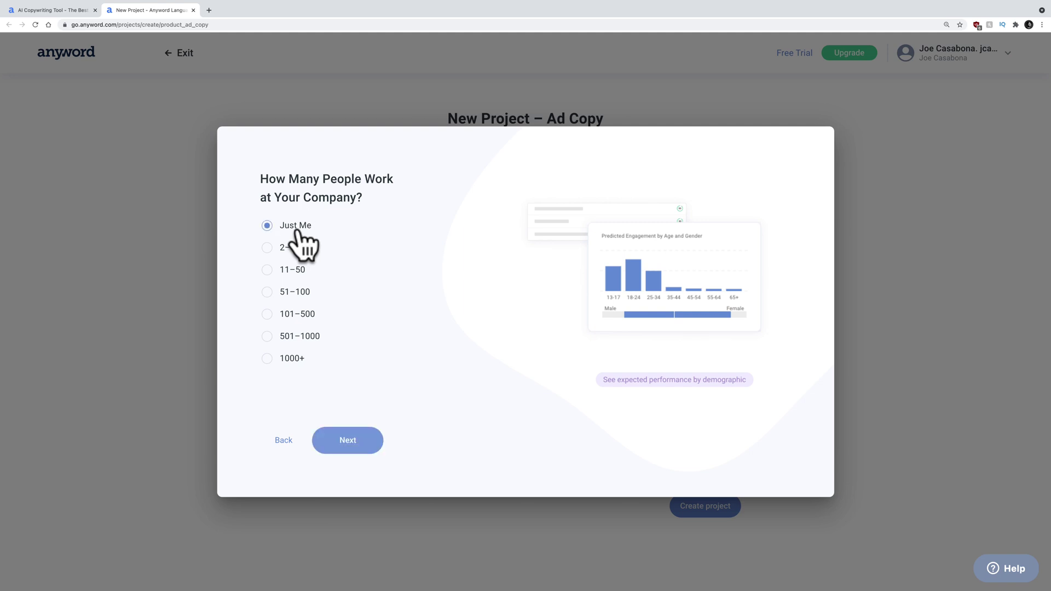
click(336, 446)
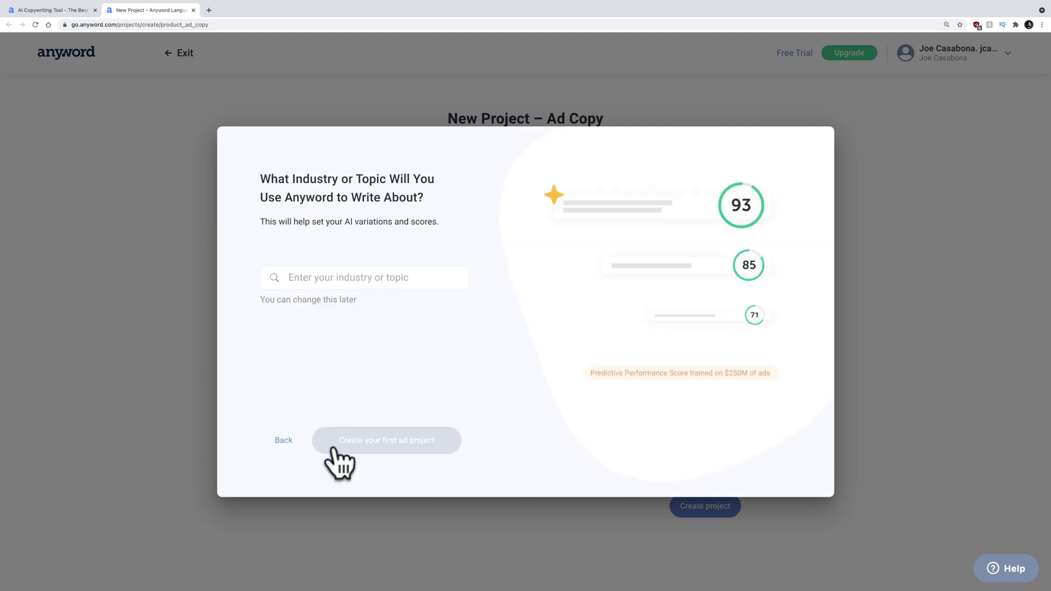
click(367, 280)
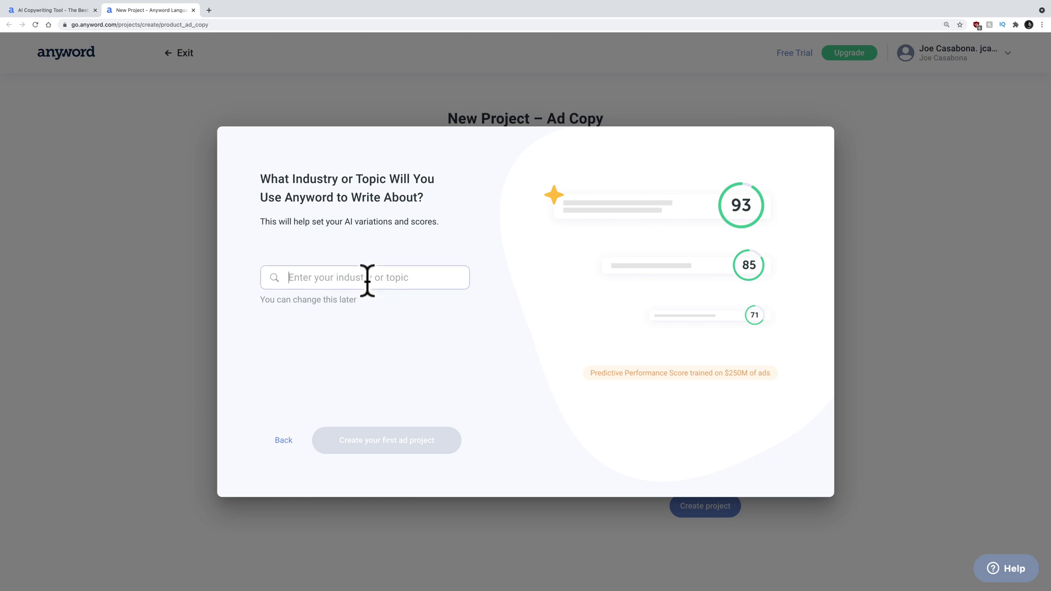
text(podc)
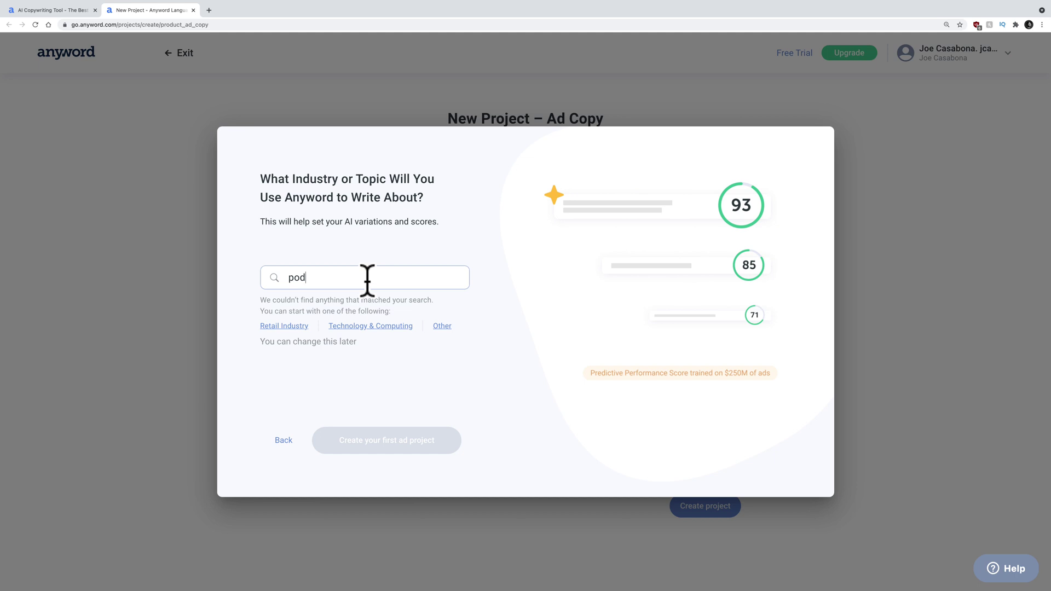
click(377, 327)
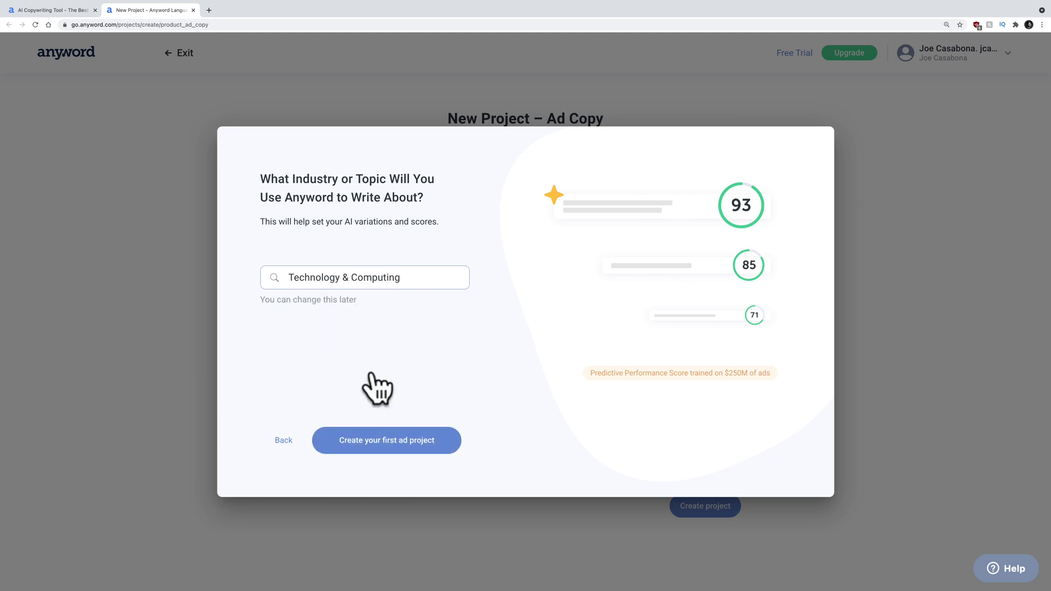
click(358, 442)
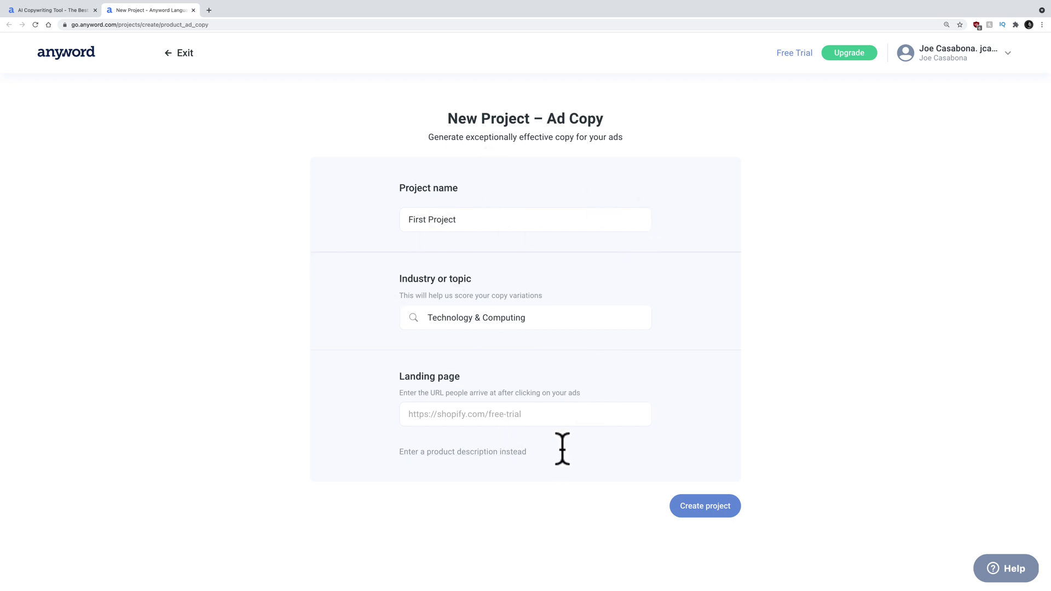
Leave the ad copy form and create a new Blog project from the project types
click(176, 53)
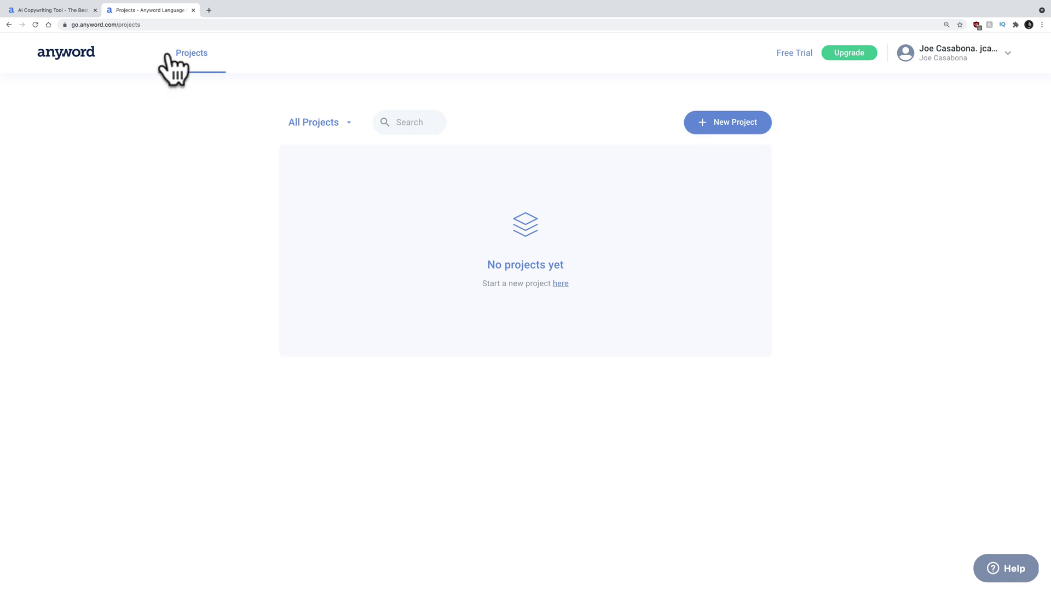
click(723, 122)
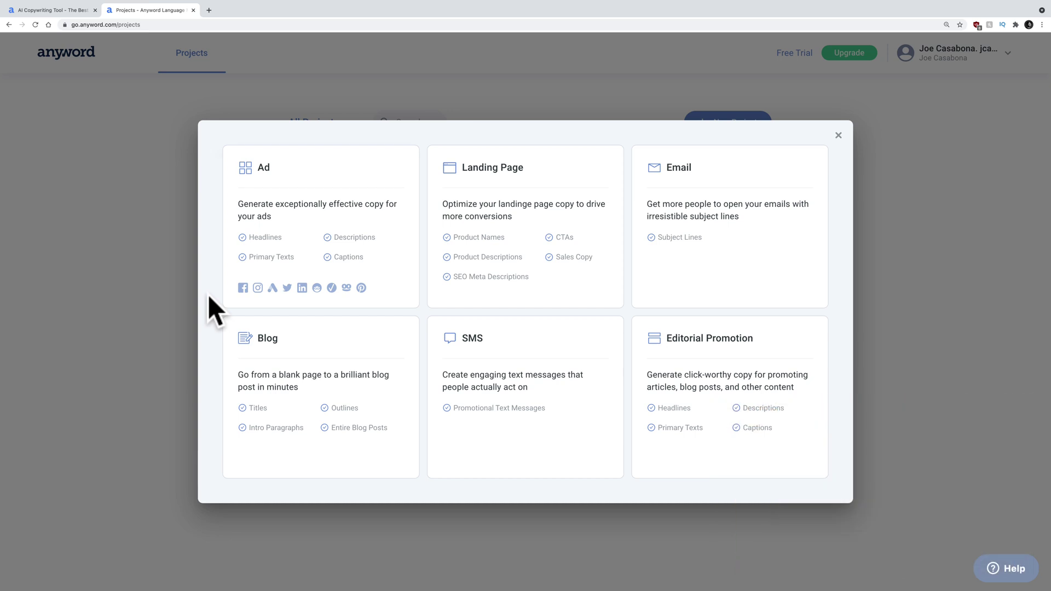
mouse_move(346, 404)
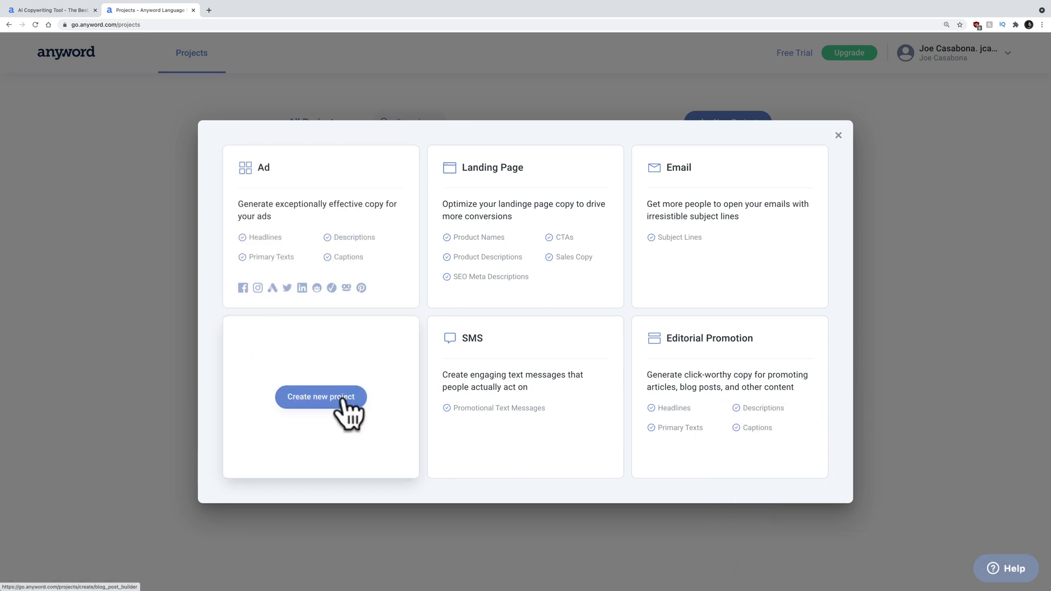
click(344, 400)
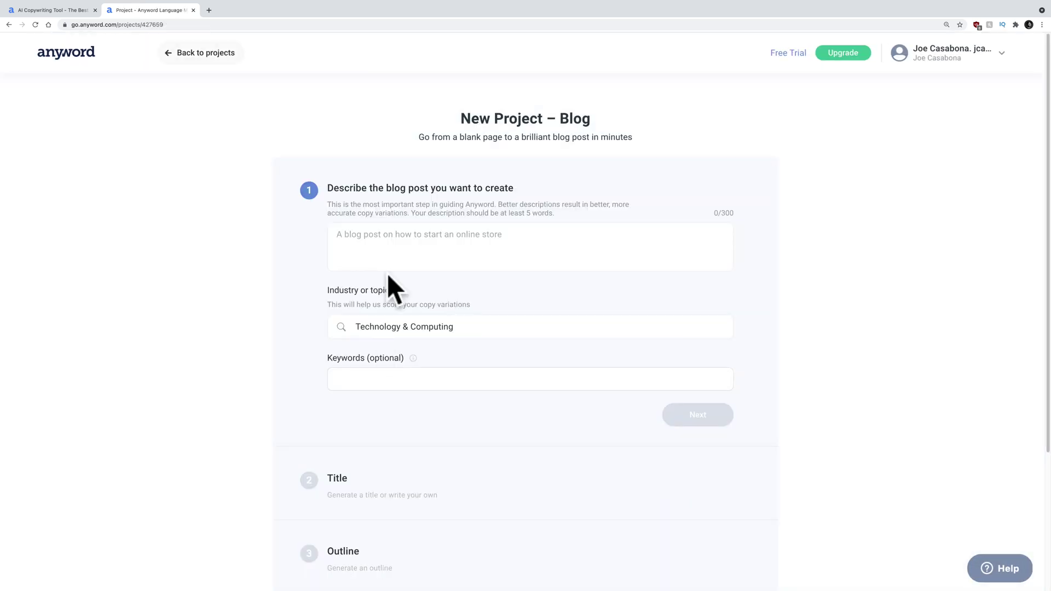
Describe the blog post as "The best ways to make money with your podcast, from sponsorship to affiliate marketing."
click(416, 251)
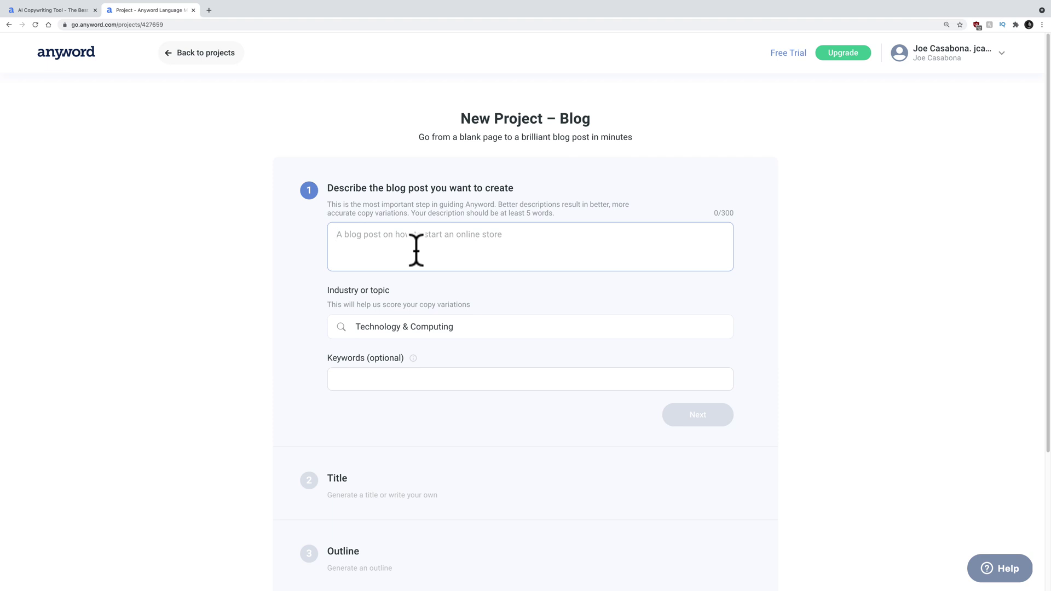
text(The best ways to )
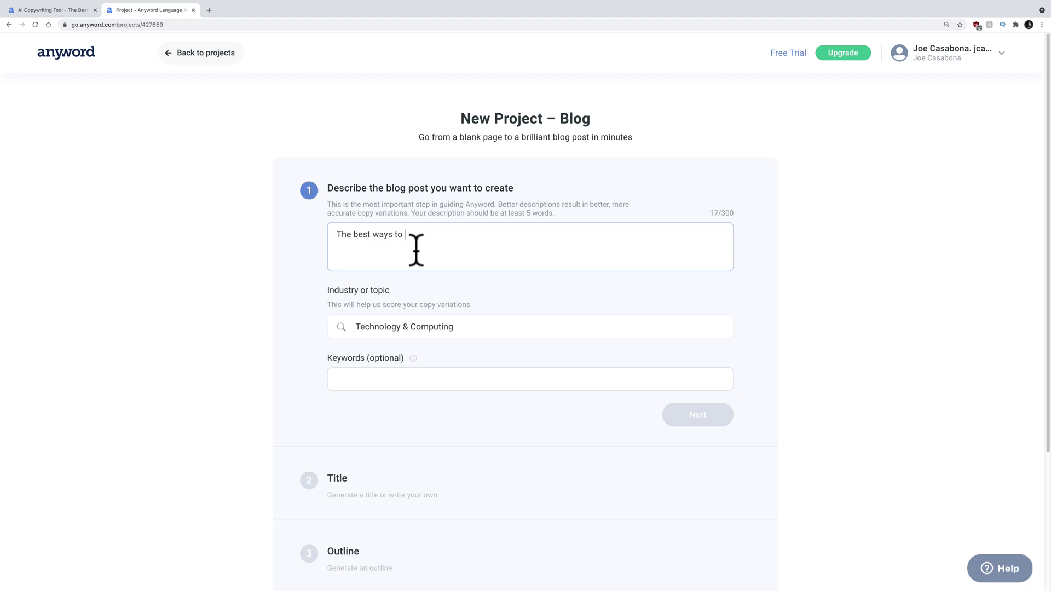
text(make money )
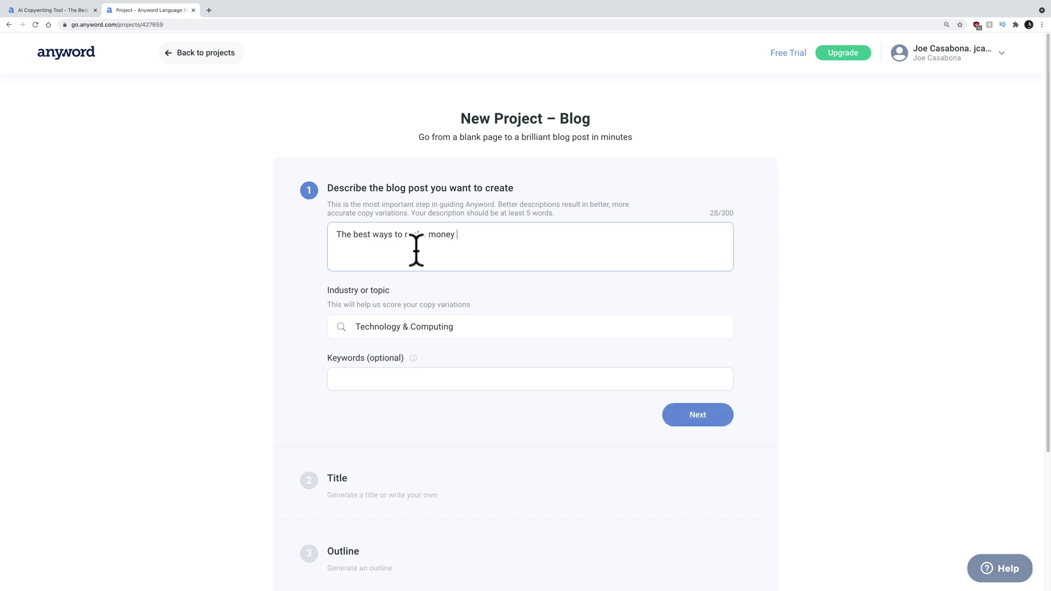
text(with your podcast)
text(, from sponsorship)
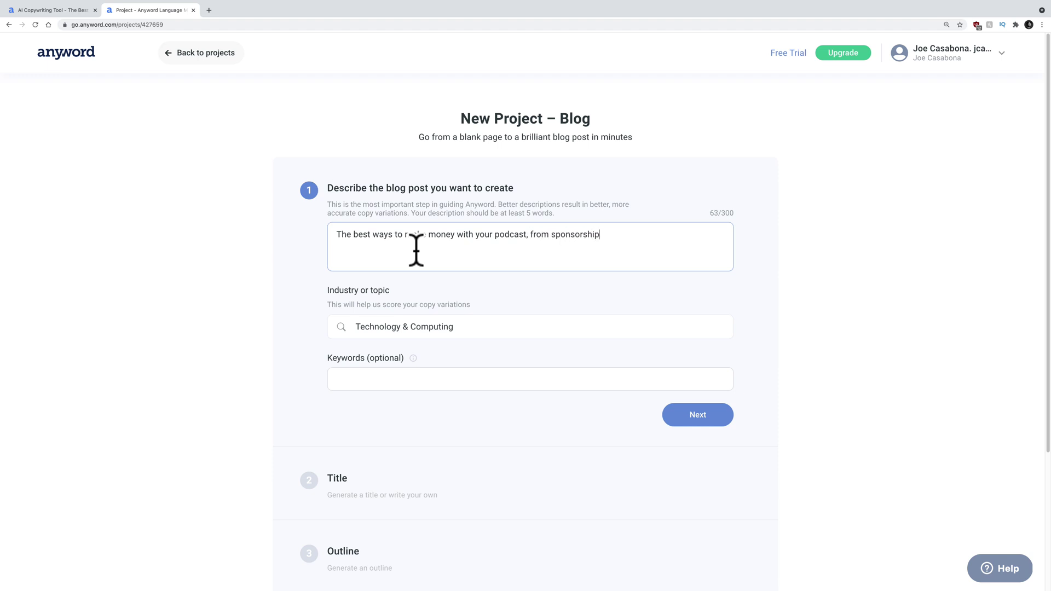
text( to affiliate markering.)
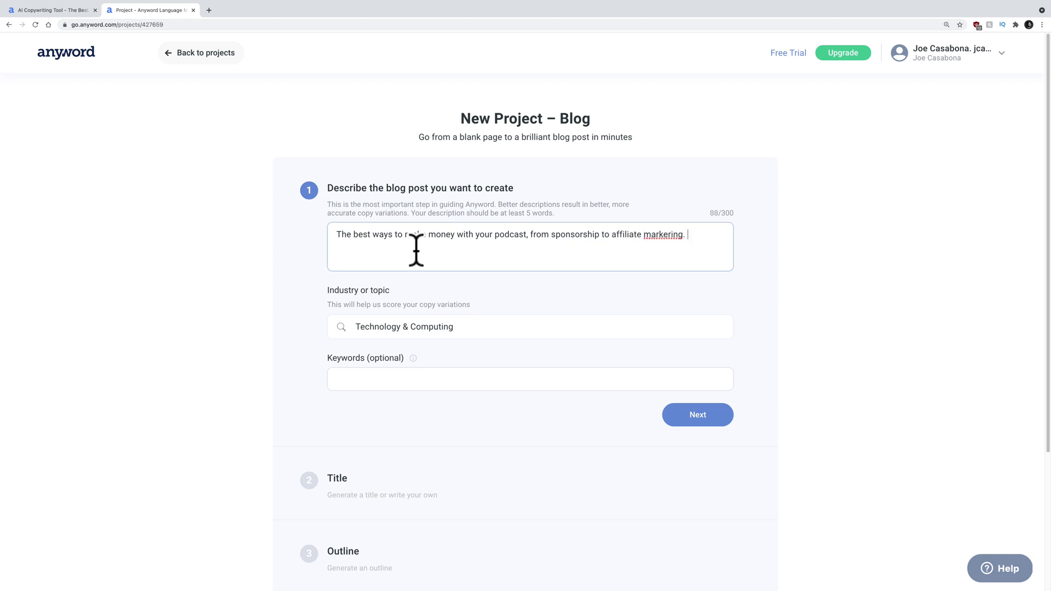
key(BackSpace)
key(BackSpace)
key(BackSpace)
key(BackSpace)
key(BackSpace)
key(BackSpace)
text(ting.)
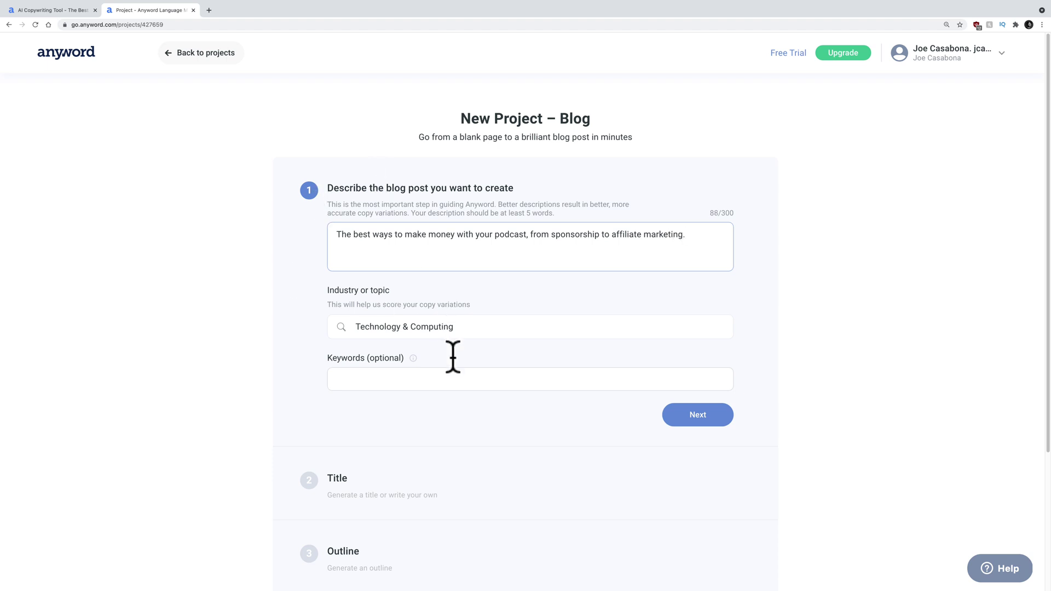
Enter the keywords "podcast, monetize, sponsorship, affiliates" and generate title suggestions
click(453, 386)
text(podcast)
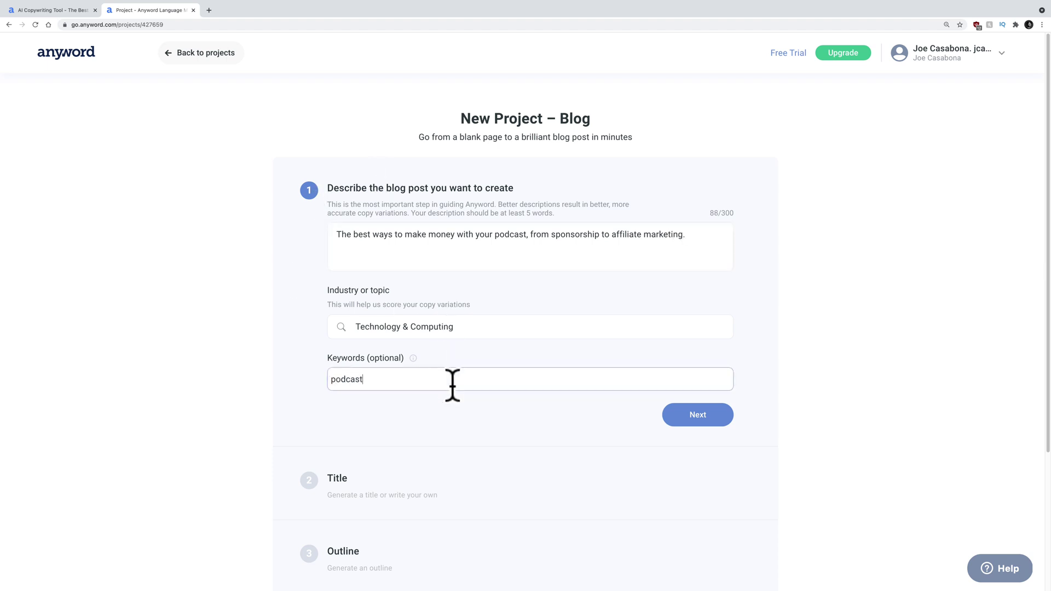
text(, monetize, sponsorship, affiliates)
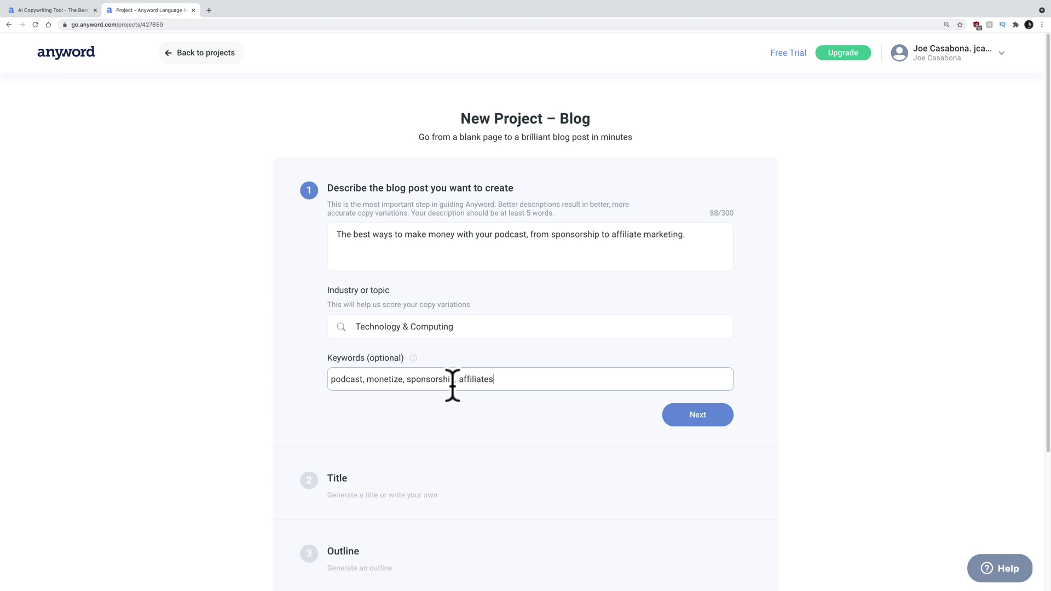
click(707, 415)
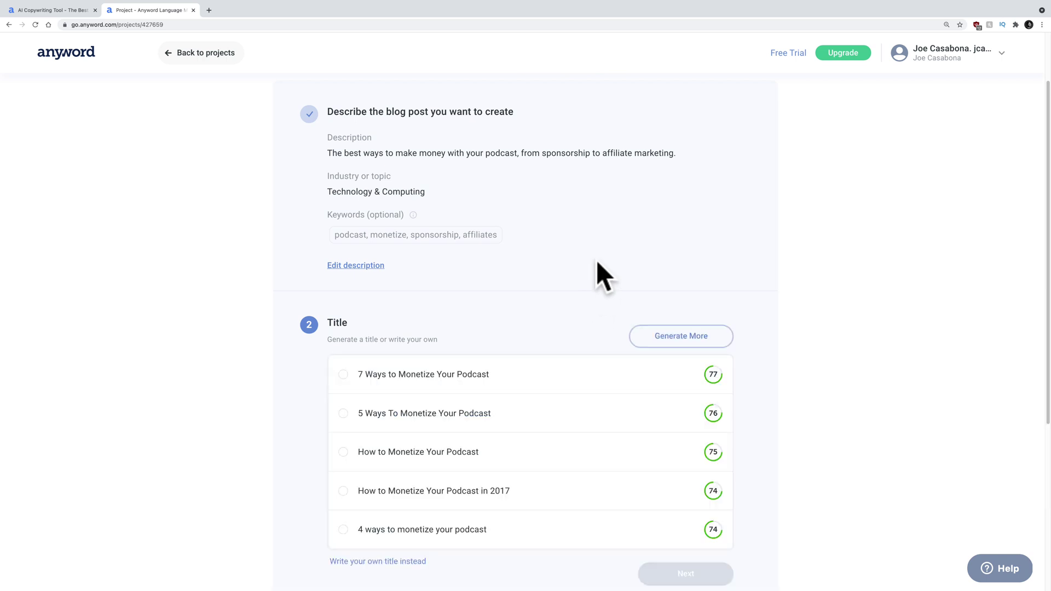
Choose the title "7 Ways to Monetize Your Podcast" and generate the blog outline
scroll(597, 262, down, 1)
scroll(598, 262, down, 2)
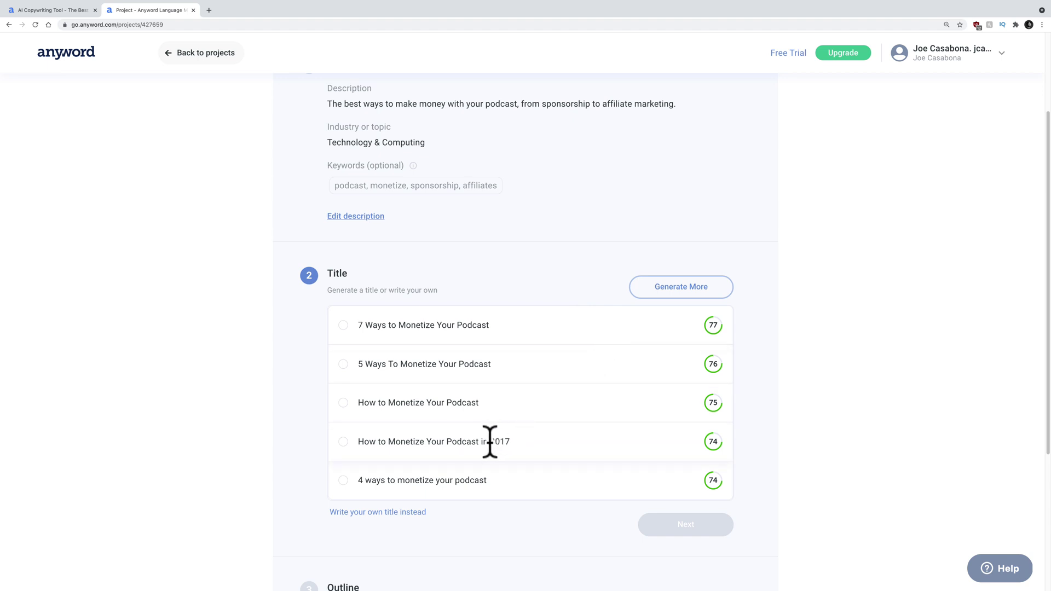
click(515, 441)
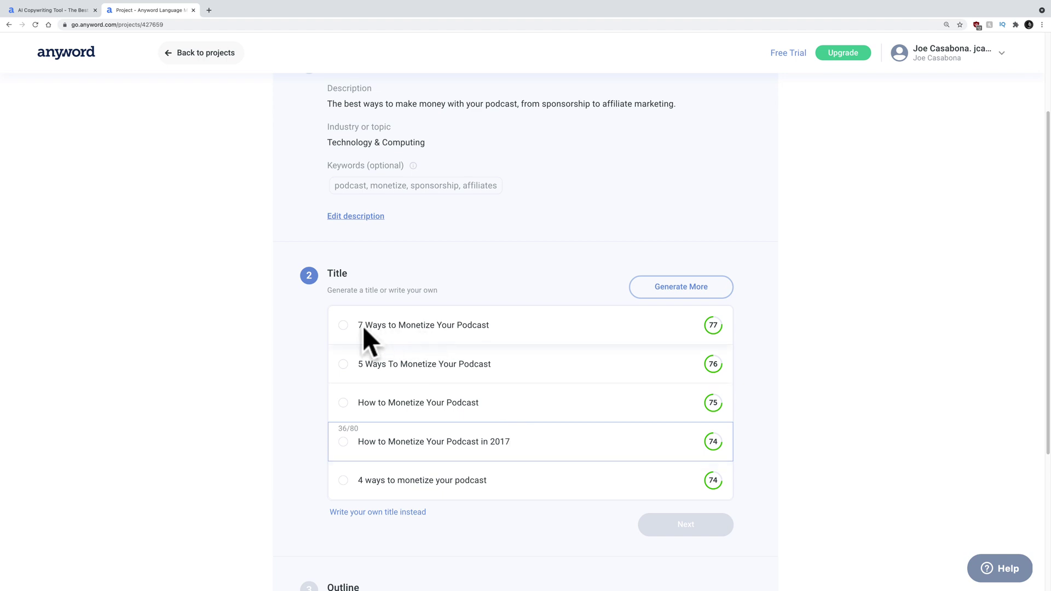
click(342, 327)
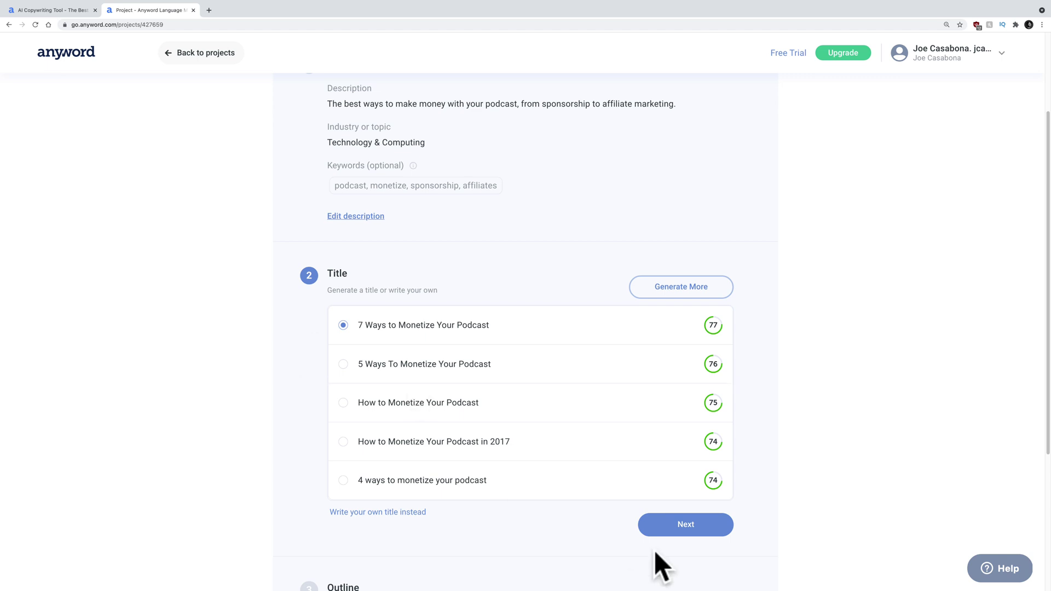
click(688, 527)
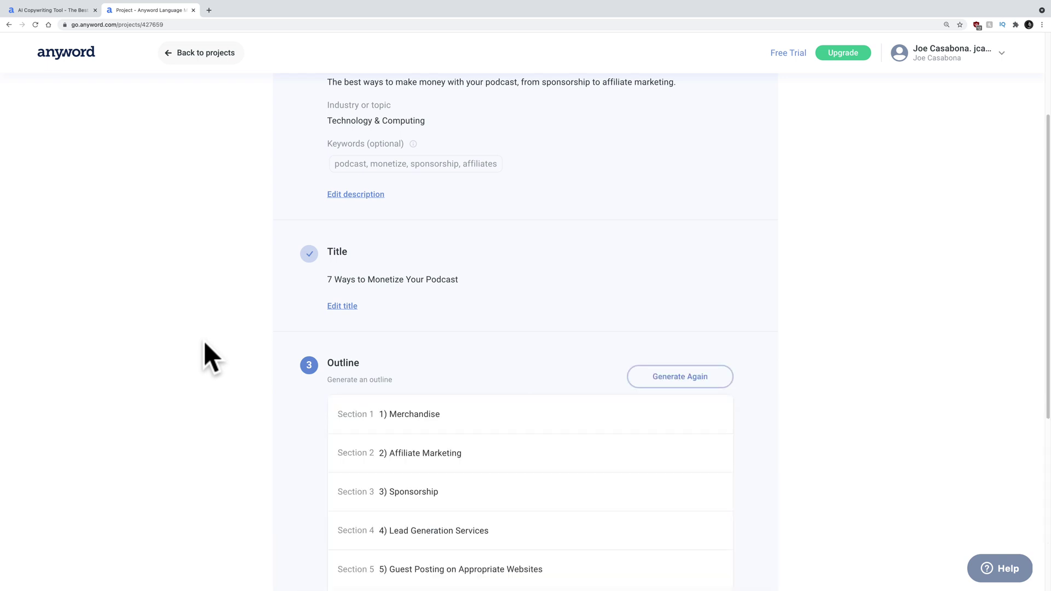
Replace the outline's section 5 heading with "Membership / Subscription", keeping its number
scroll(204, 340, down, 2)
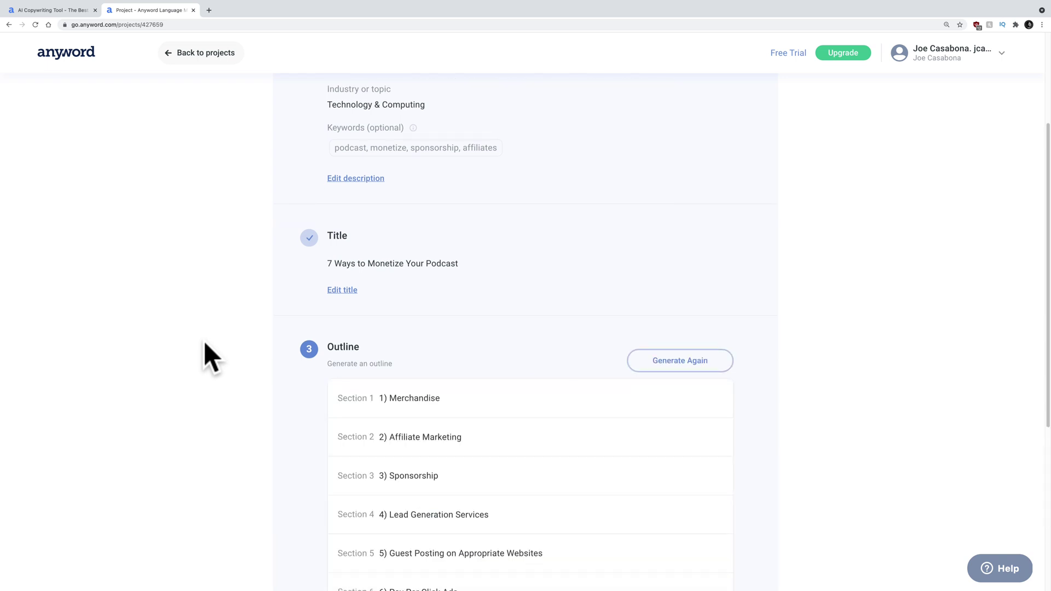
scroll(204, 343, down, 3)
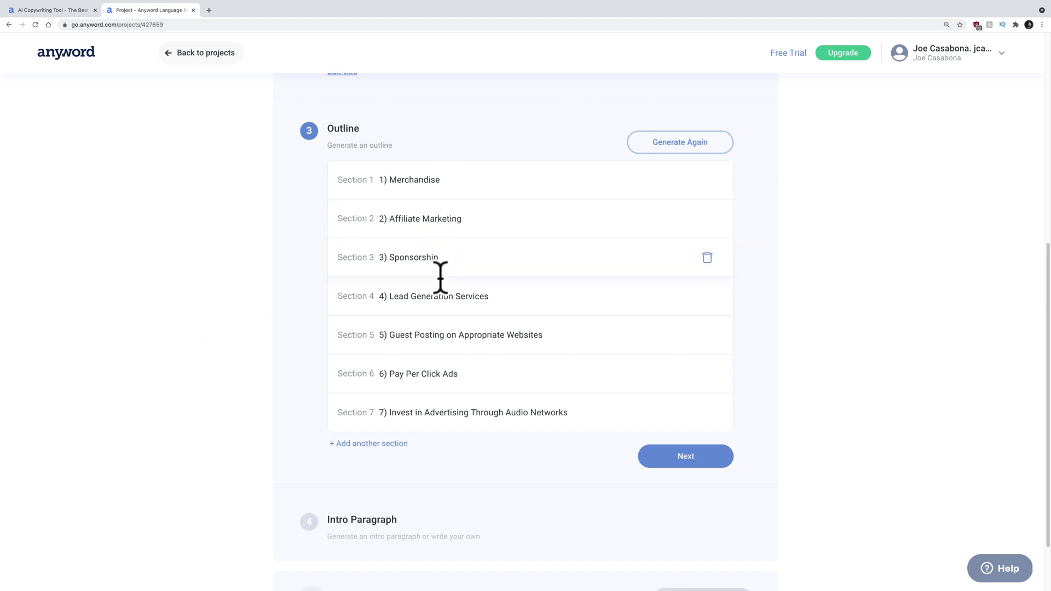
click(534, 336)
drag(536, 335, 389, 333)
text(Me)
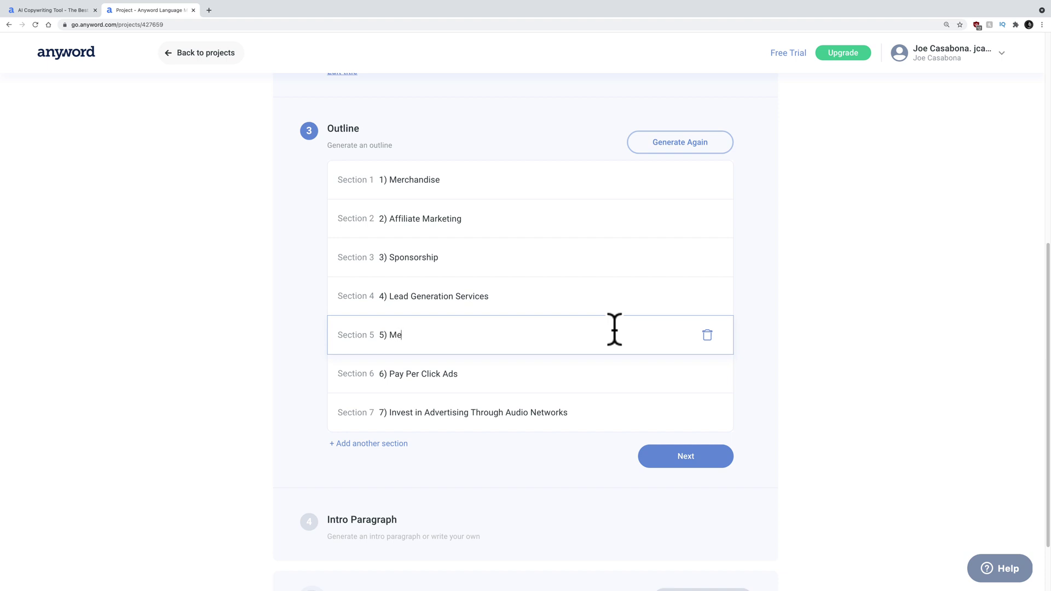
text(mbership / Subscription)
key(BackSpace)
key(BackSpace)
key(BackSpace)
text(ion)
Replace the outline's section 6 heading with "Coaching Services", keeping its number
drag(496, 386, 390, 383)
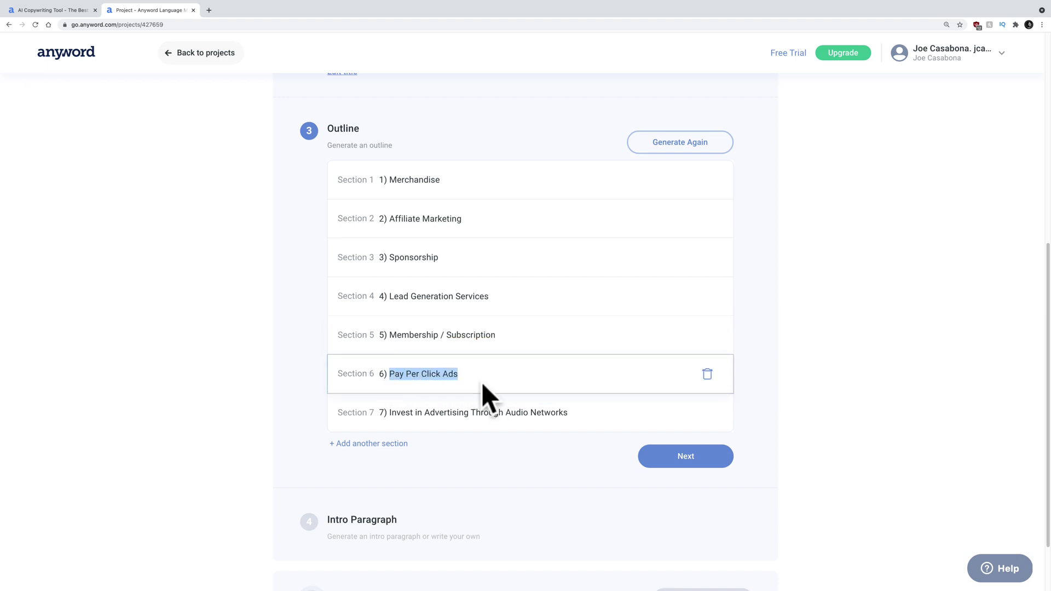
text(Coaching Service)
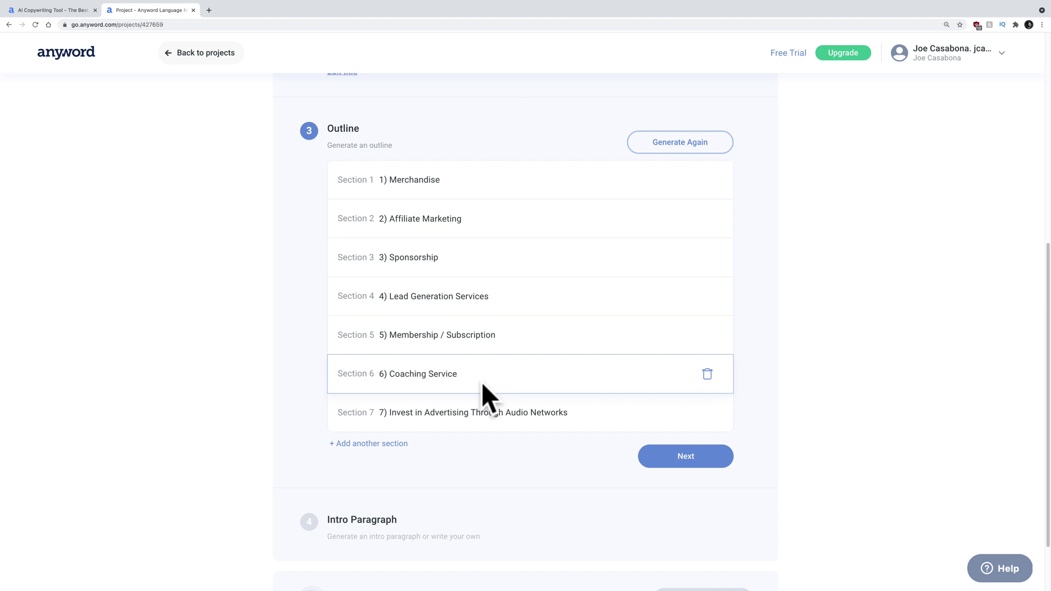
text(s)
Replace the outline's section 7 heading with "Selling Products", keeping its number, and generate intro paragraph suggestions from the outline
click(479, 413)
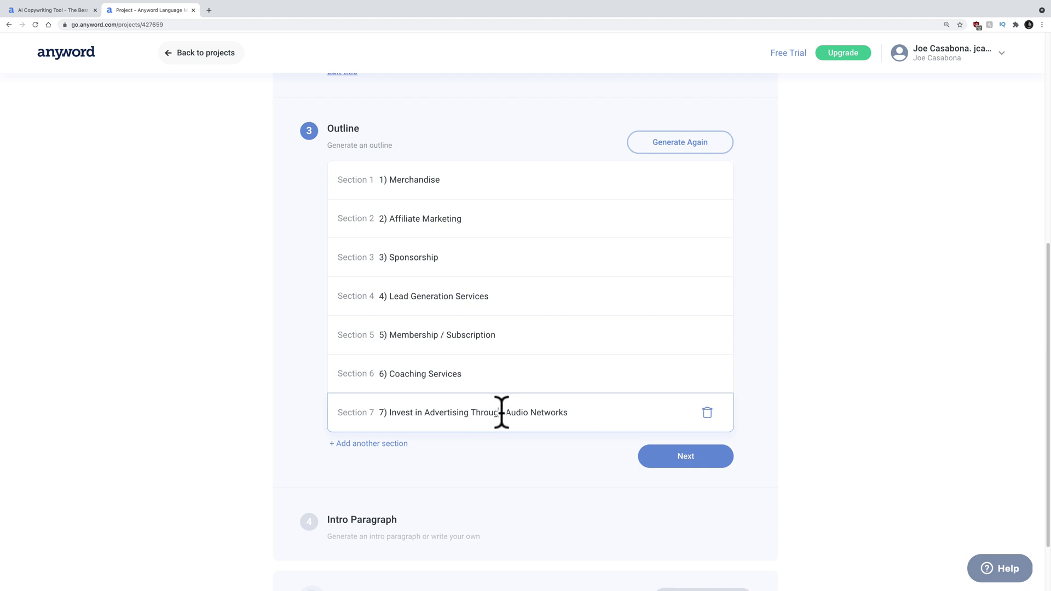
drag(582, 413, 392, 412)
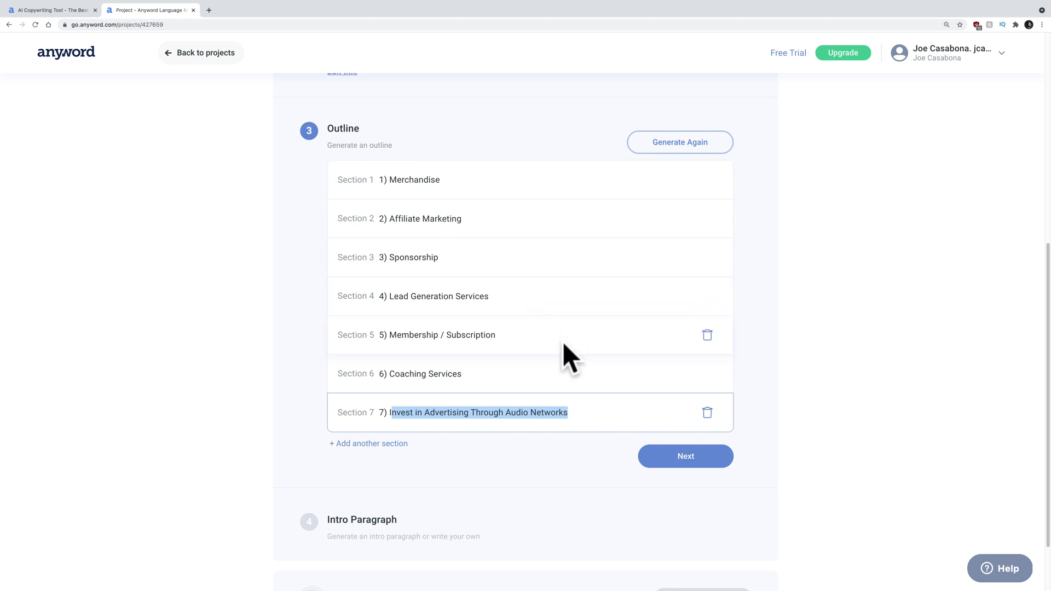
click(499, 414)
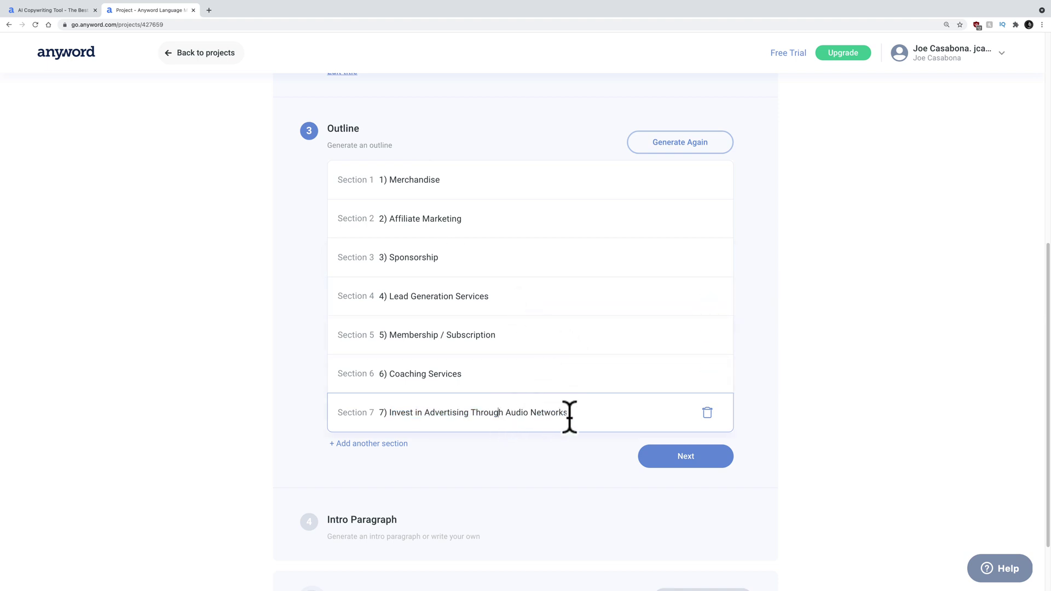
mouse_move(569, 413)
mouse_down()
mouse_move(389, 412)
mouse_move(564, 412)
mouse_up()
key(BackSpace)
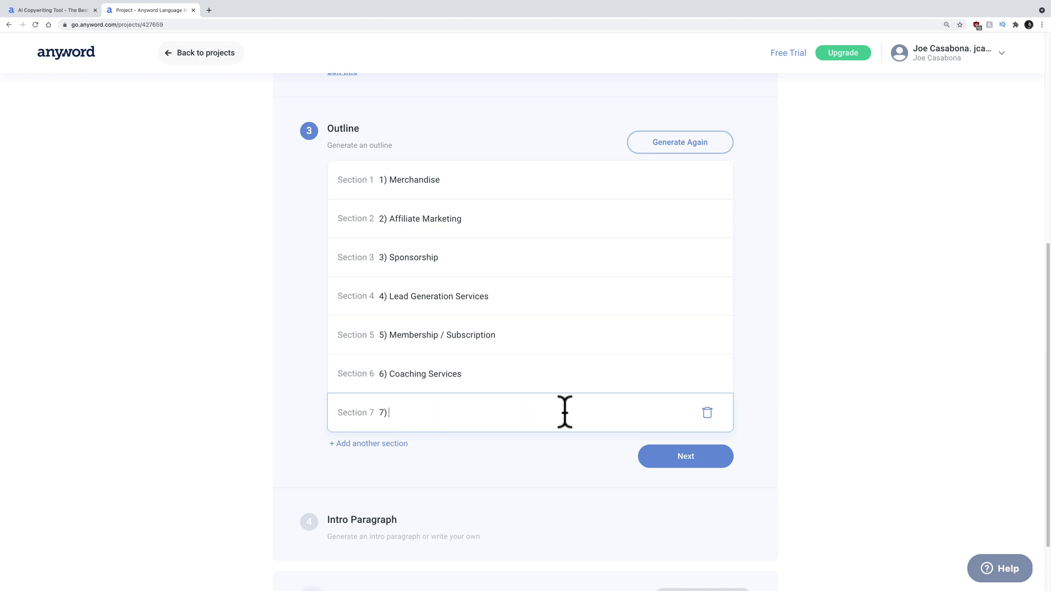
text(Selling Products)
click(698, 461)
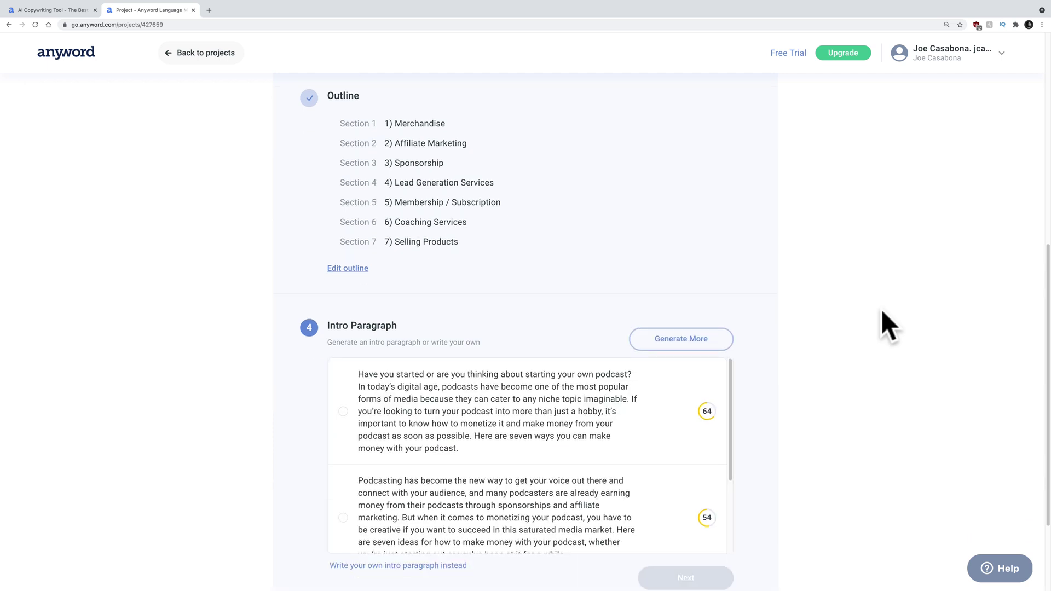
Read through the suggested intro paragraphs and compare their wording and performance scores
scroll(695, 359, down, 2)
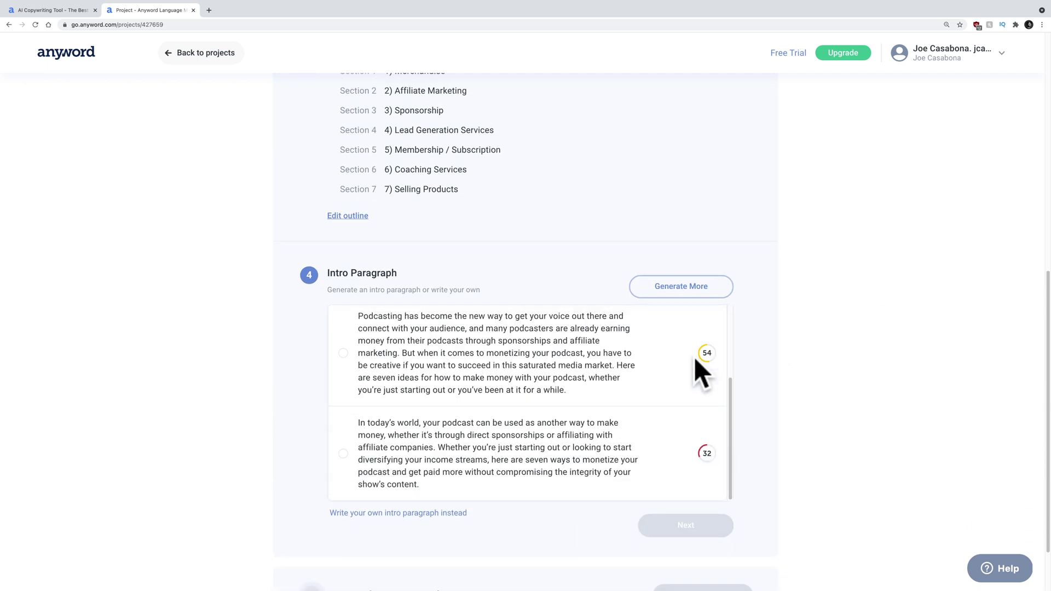
scroll(694, 358, up, 2)
mouse_move(709, 359)
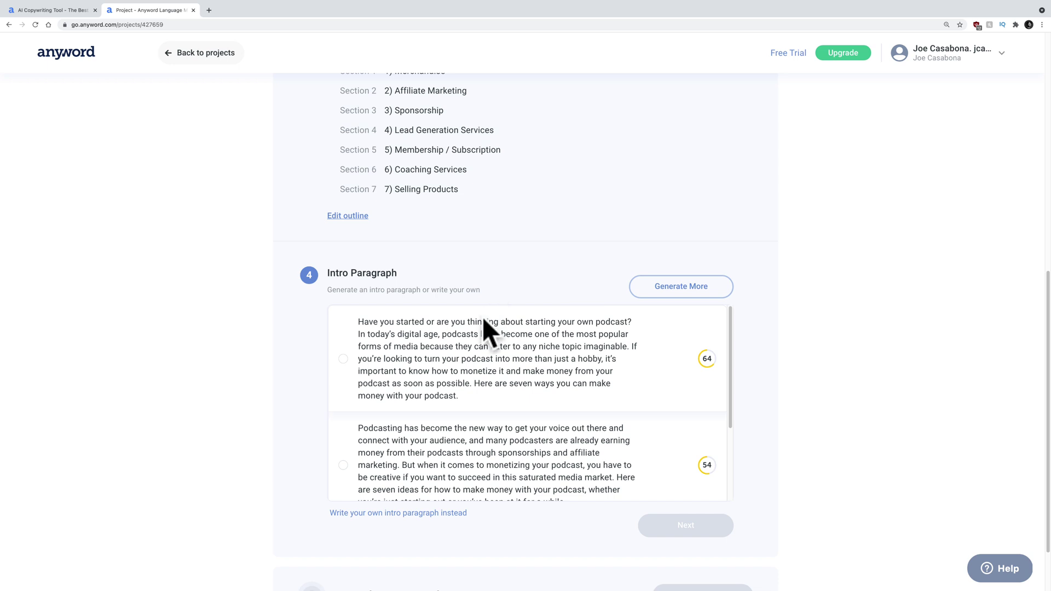
scroll(483, 323, up, 1)
scroll(483, 316, down, 2)
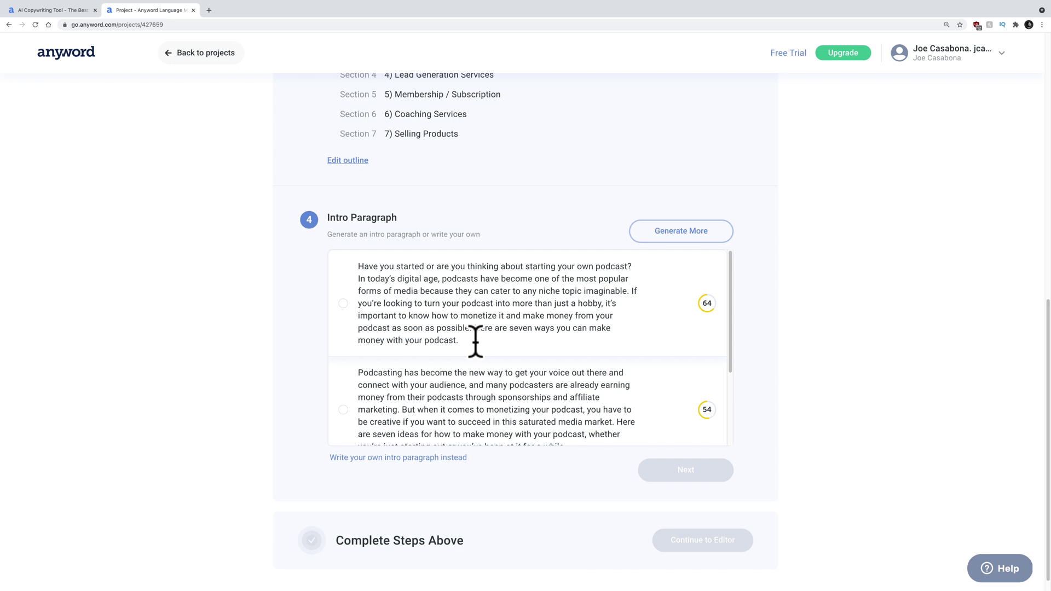
scroll(475, 341, down, 1)
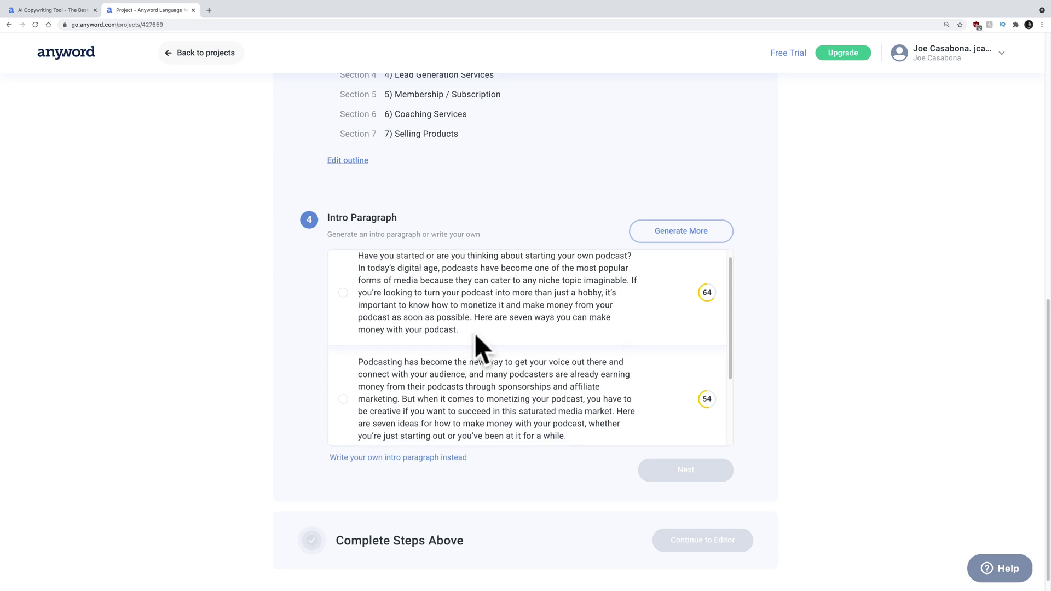
scroll(476, 334, down, 2)
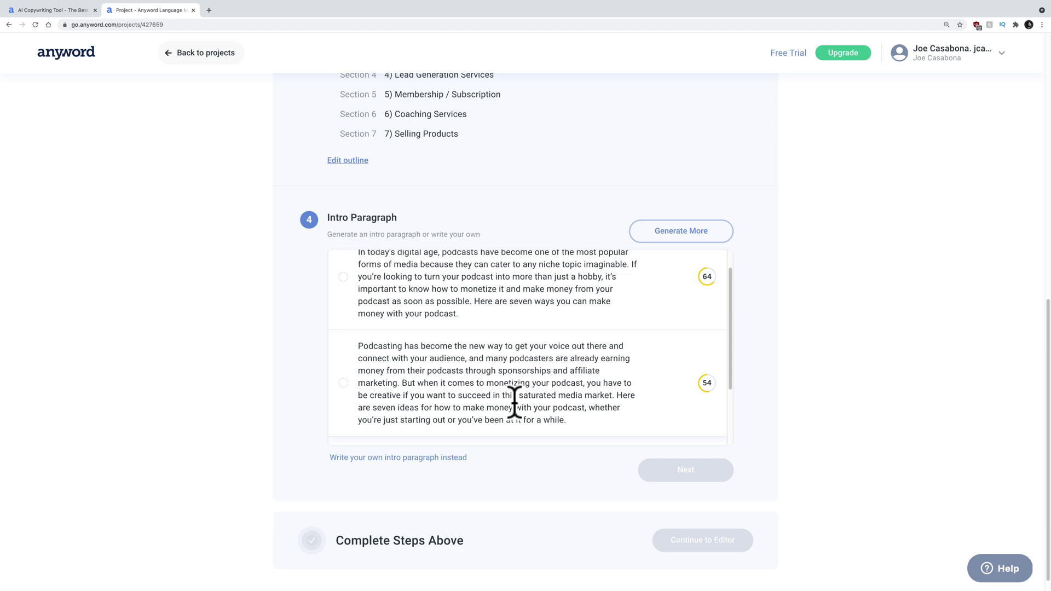
scroll(592, 416, down, 1)
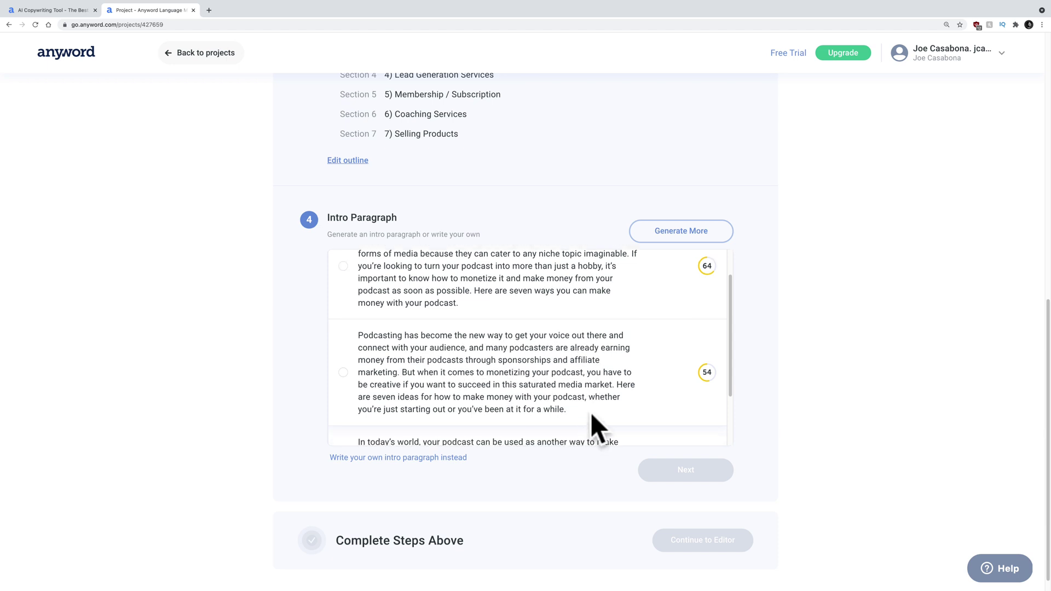
scroll(590, 412, down, 1)
scroll(586, 399, down, 1)
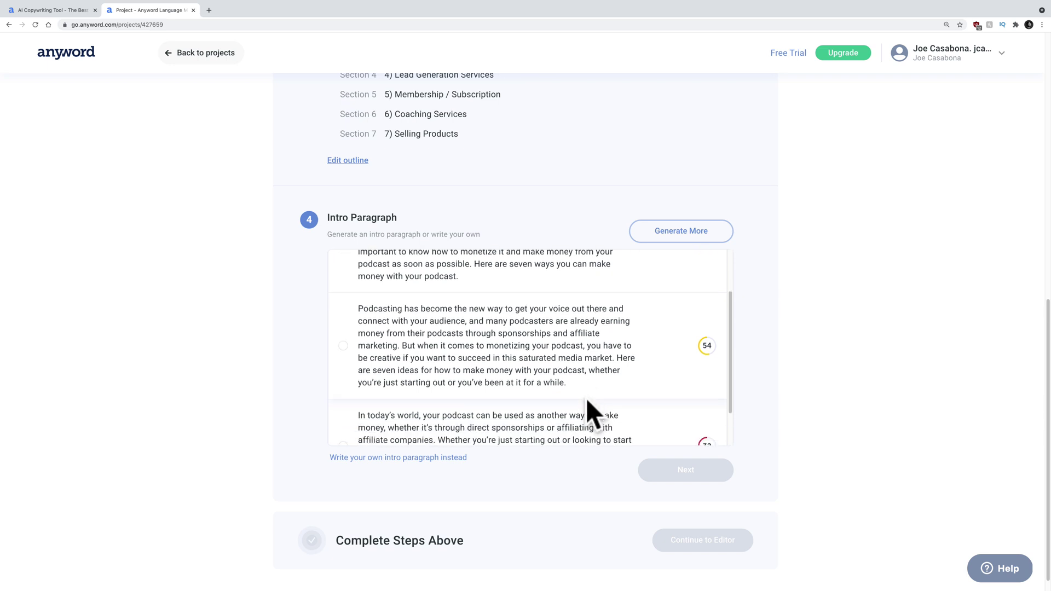
scroll(586, 393, down, 1)
scroll(586, 393, up, 5)
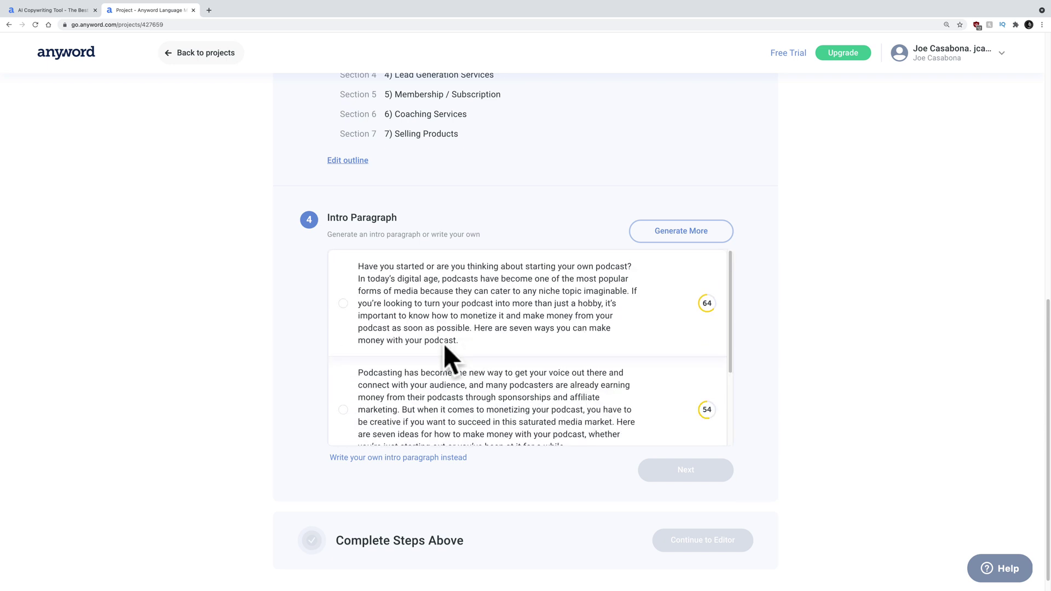
scroll(427, 353, up, 1)
scroll(383, 361, down, 5)
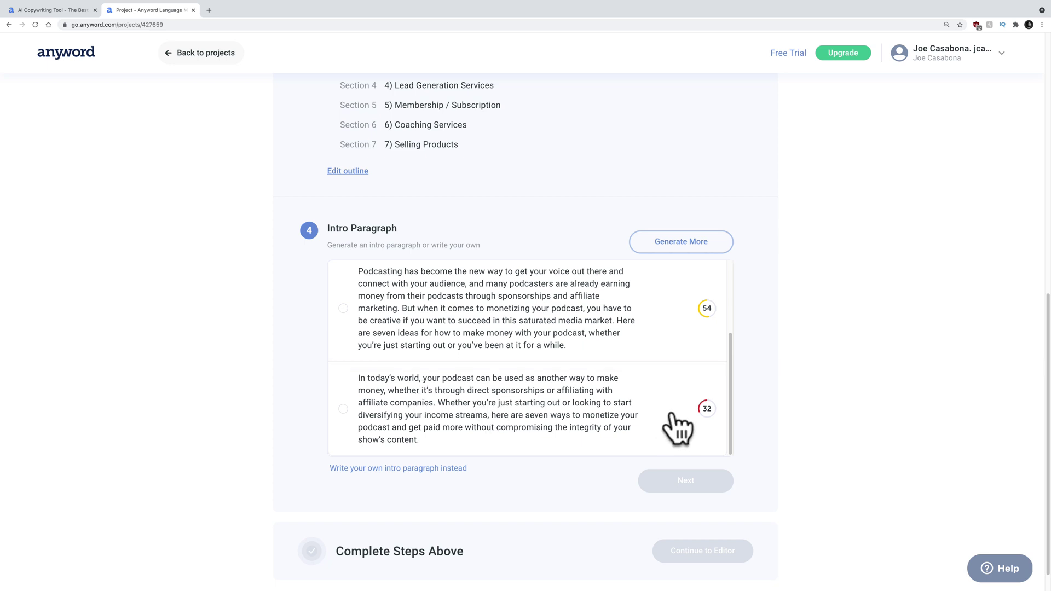
scroll(580, 399, up, 5)
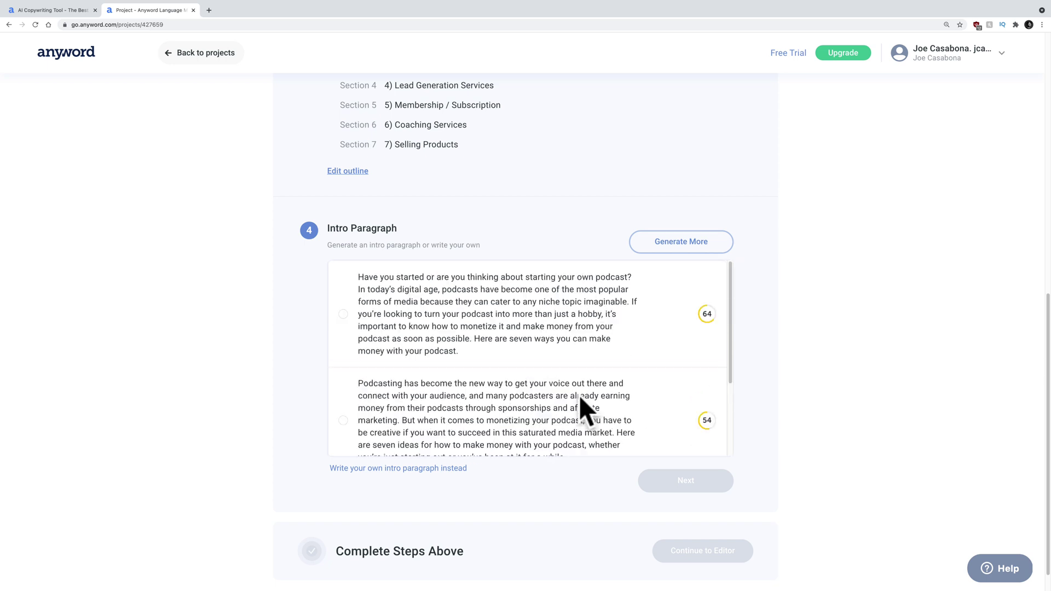
Choose the intro paragraph beginning "Have you started or are you thinking about starting your own podcast?" and continue to the editor
click(343, 314)
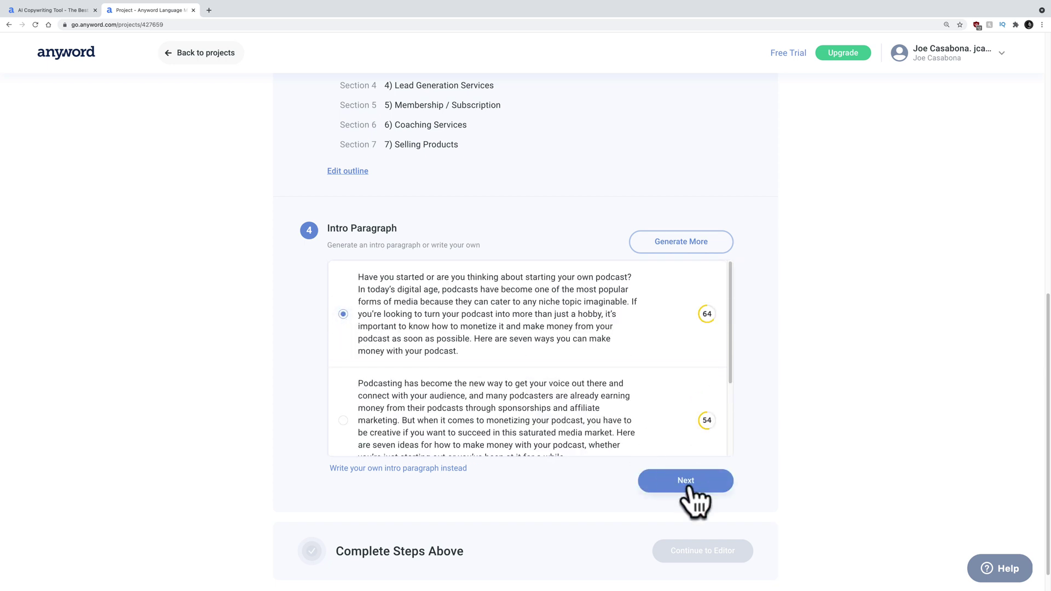
click(688, 482)
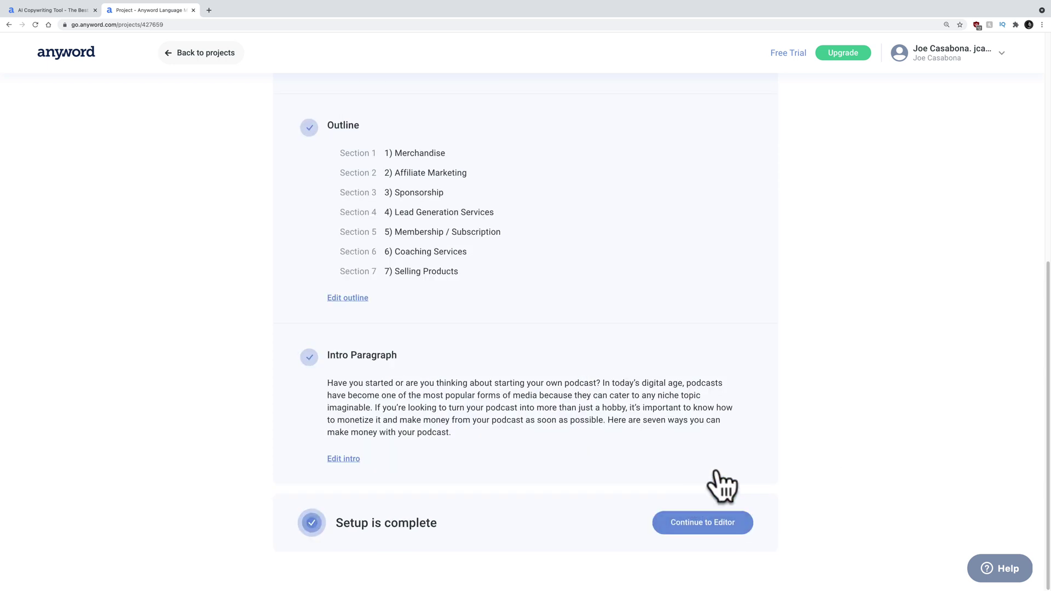
click(702, 520)
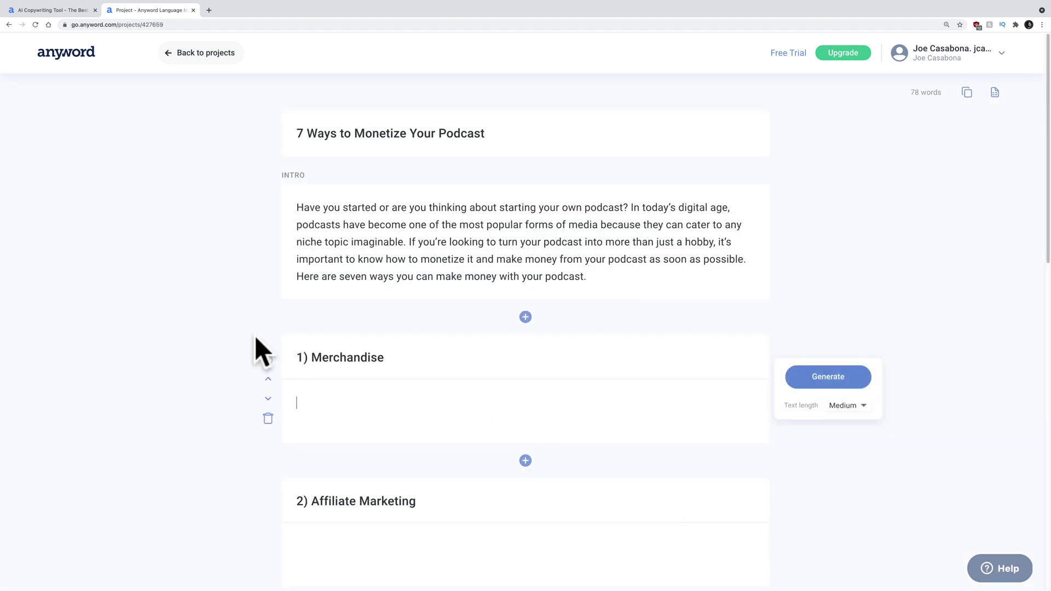
Generate the body text for the post's "1) Merchandise" section
scroll(215, 359, down, 1)
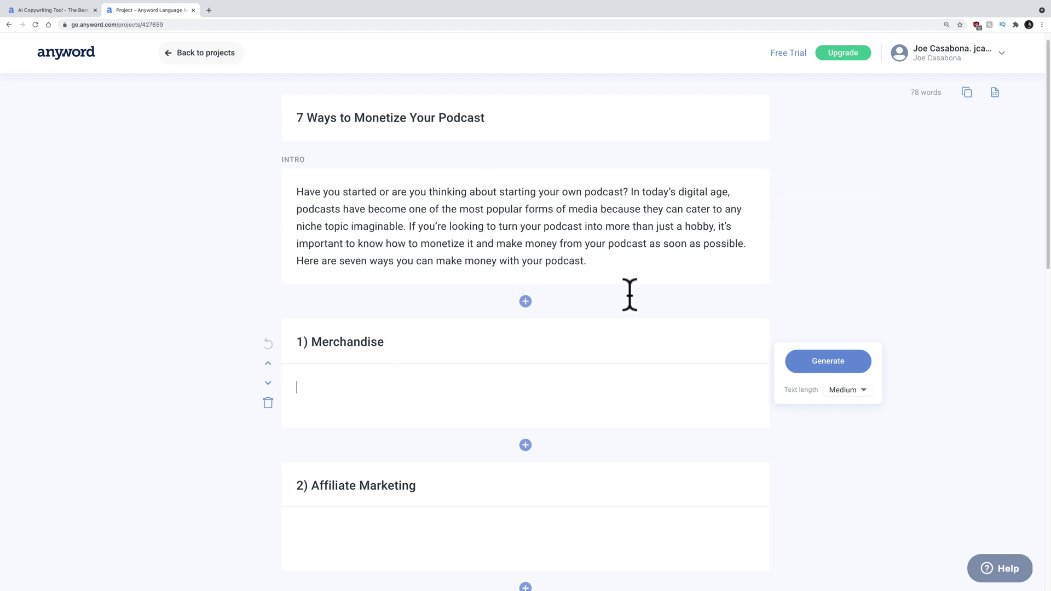
scroll(453, 399, down, 1)
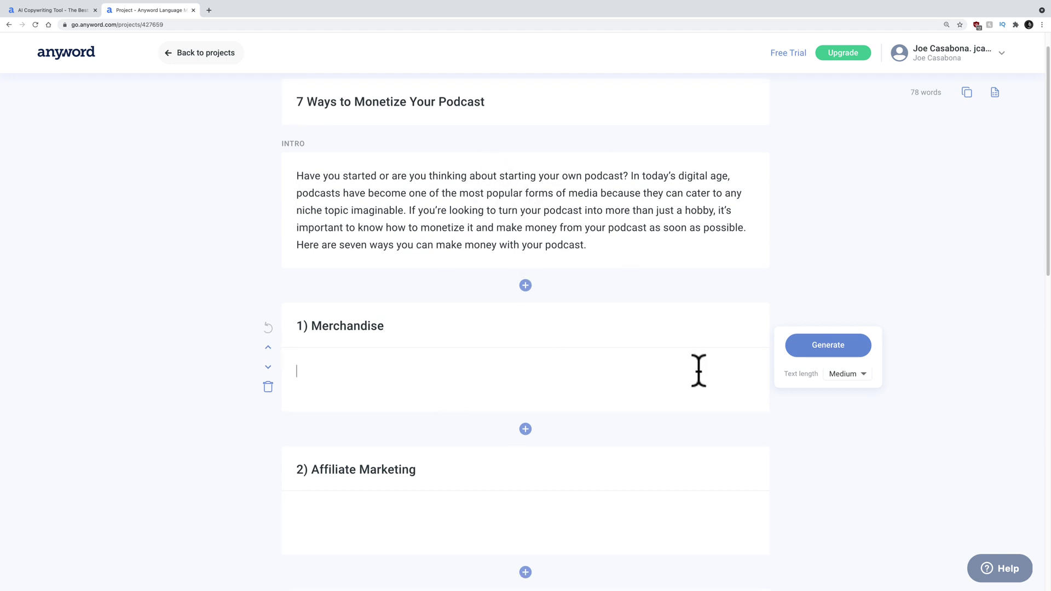
click(642, 366)
scroll(642, 366, down, 1)
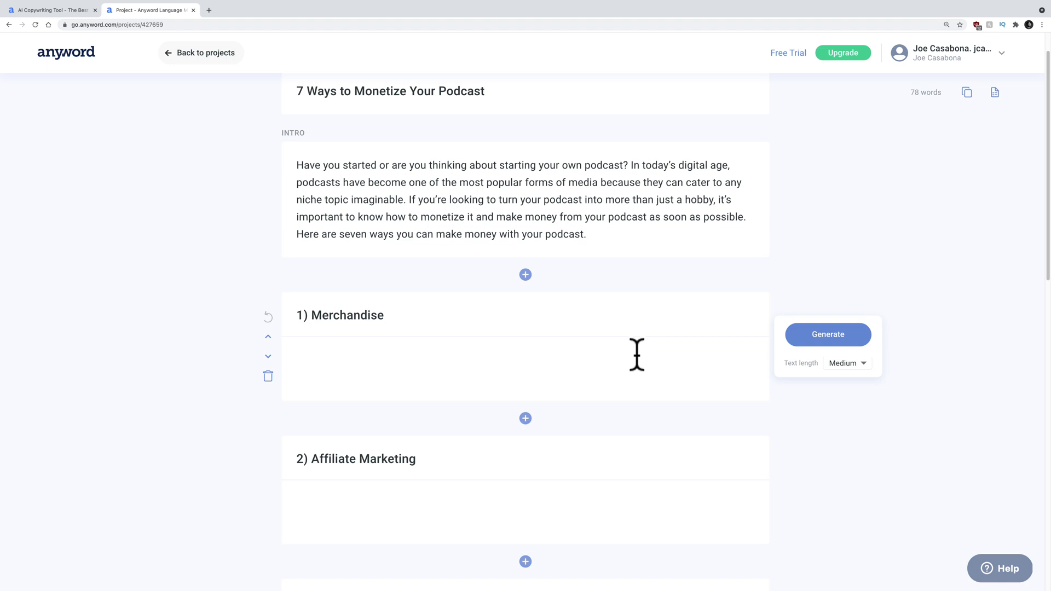
click(822, 336)
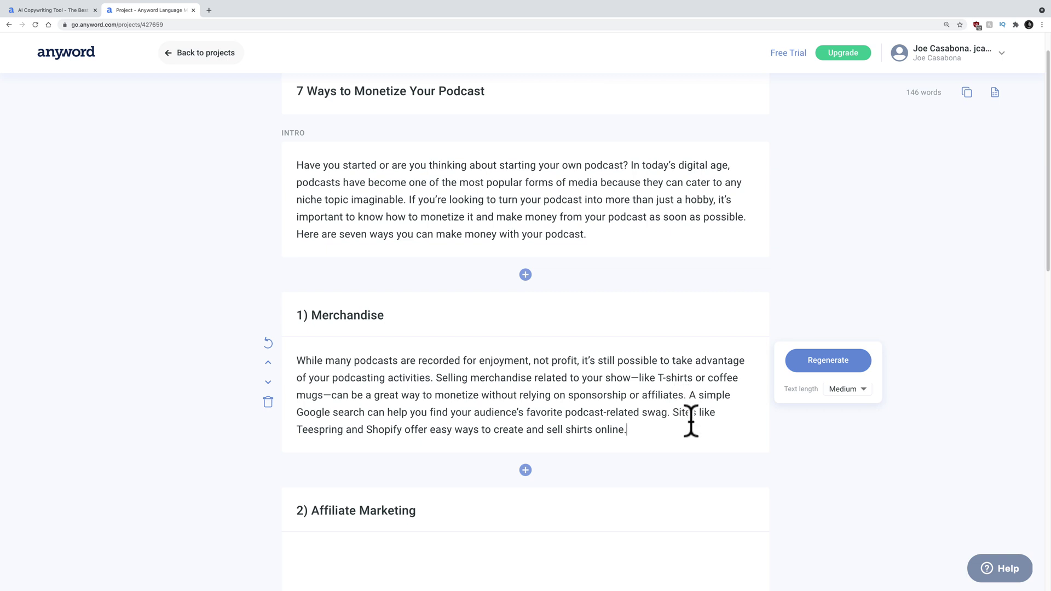
Replace "Teespring" with "Cotton Bureau" in the last sentence of the Merchandise section, correcting the spelling and removing the extra space
scroll(691, 421, down, 1)
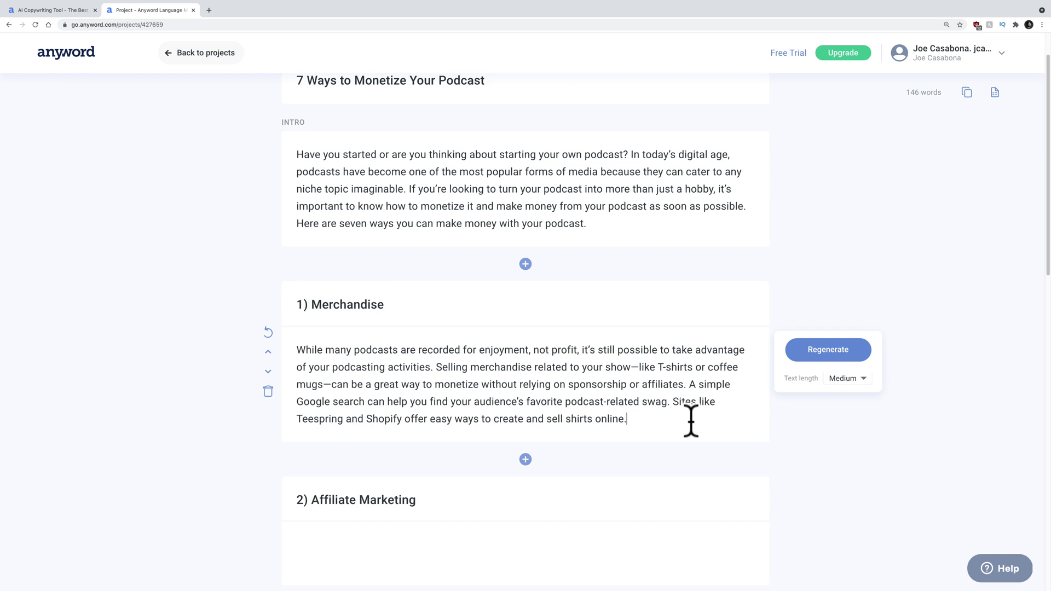
scroll(691, 422, down, 1)
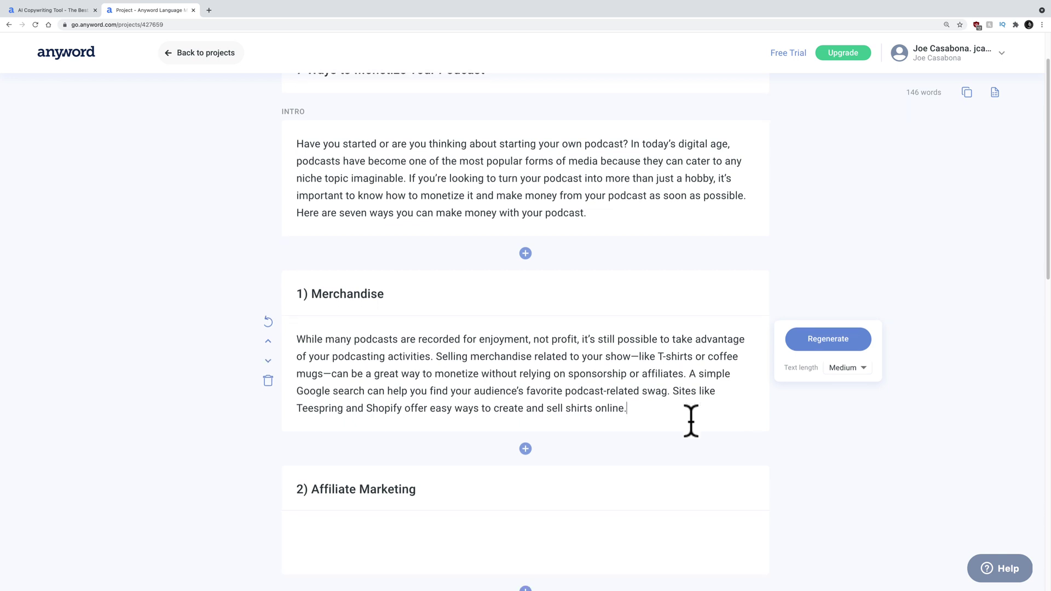
scroll(691, 422, down, 1)
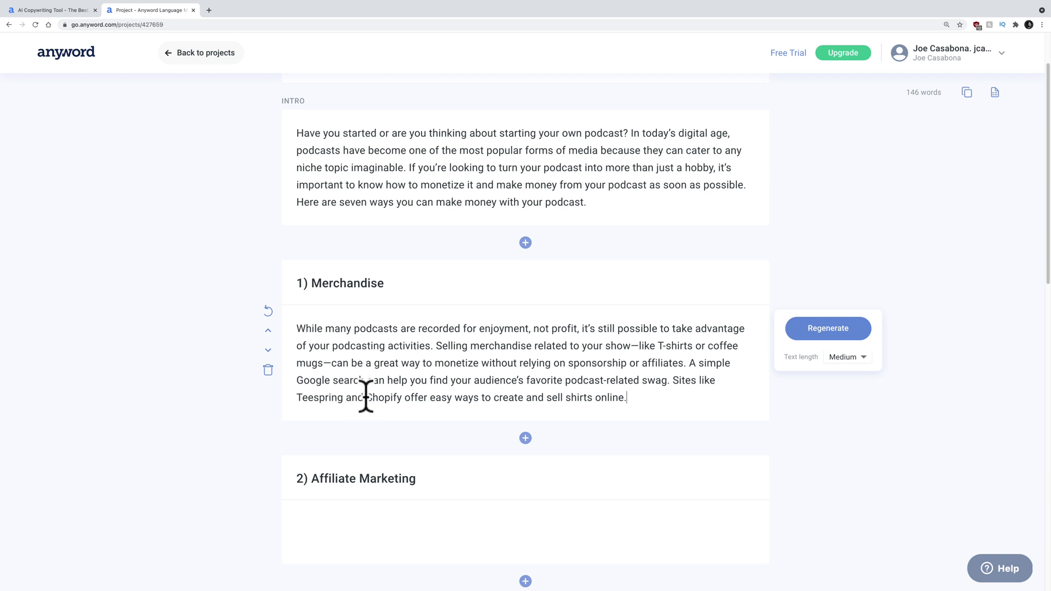
scroll(403, 399, down, 1)
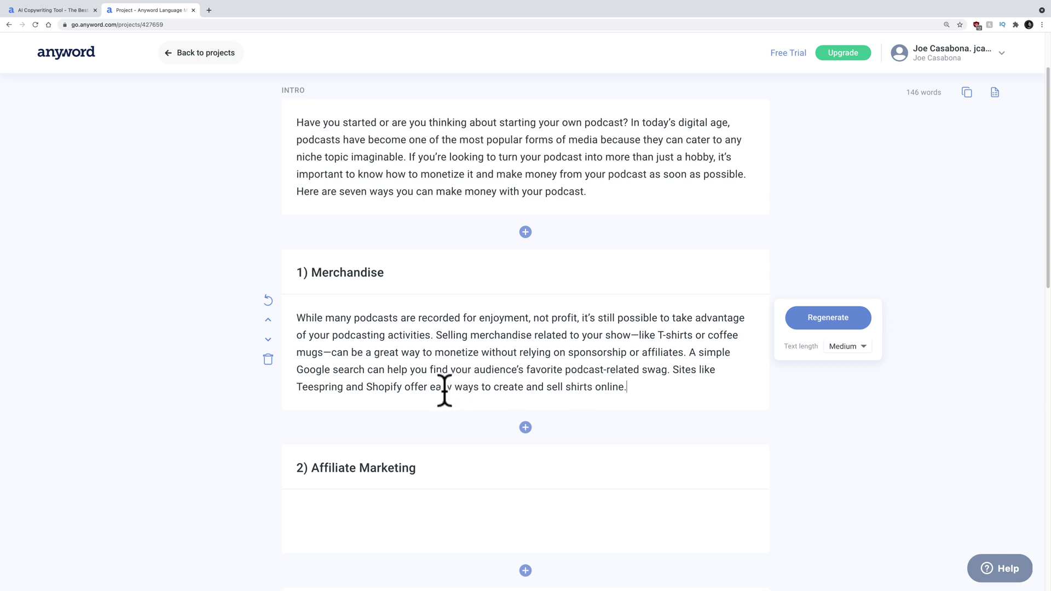
drag(402, 387, 378, 390)
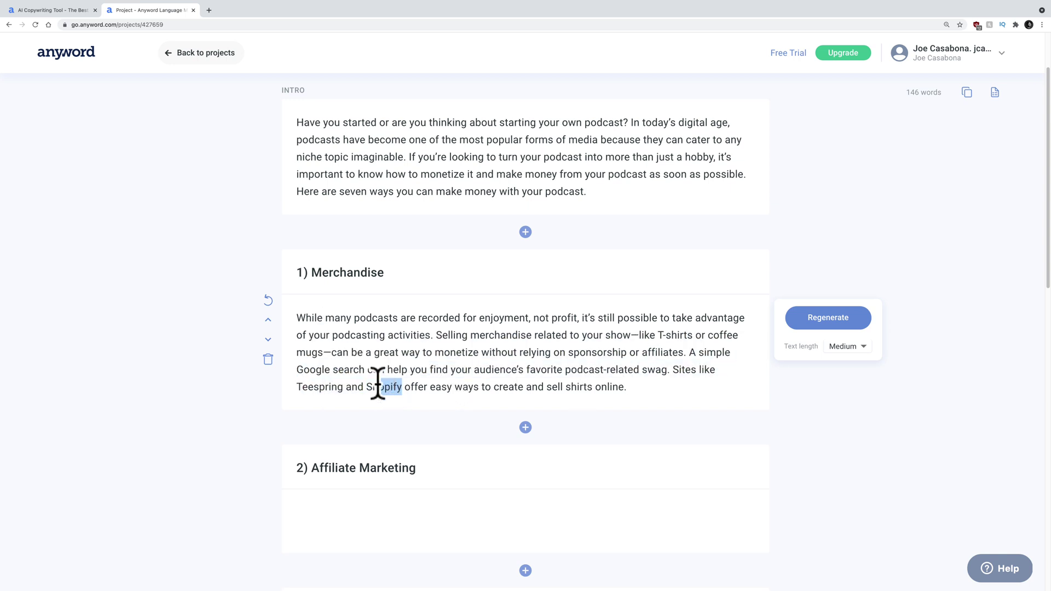
click(378, 390)
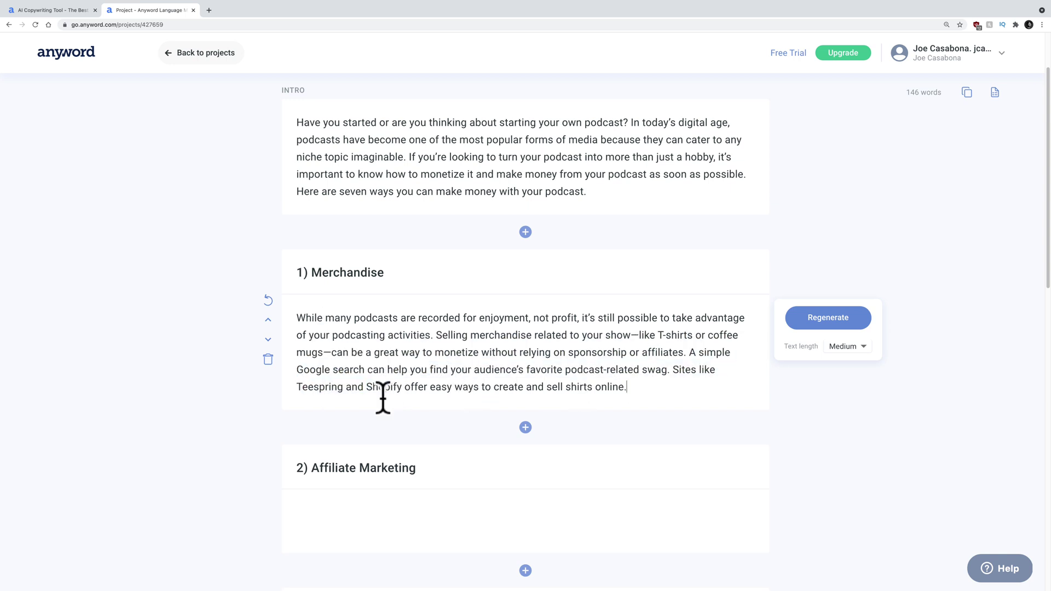
drag(341, 387, 294, 383)
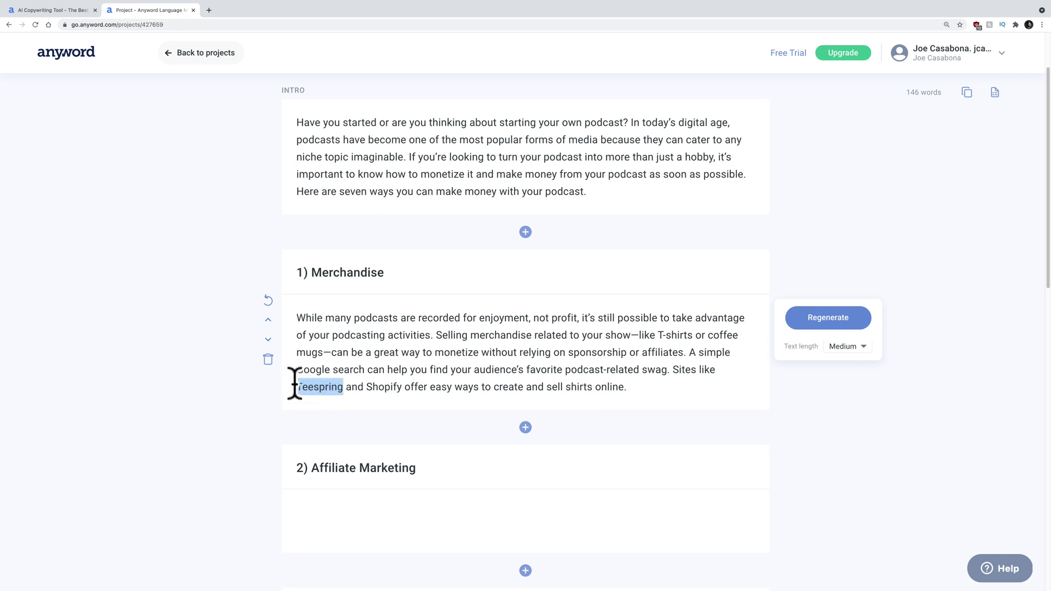
text(Cott)
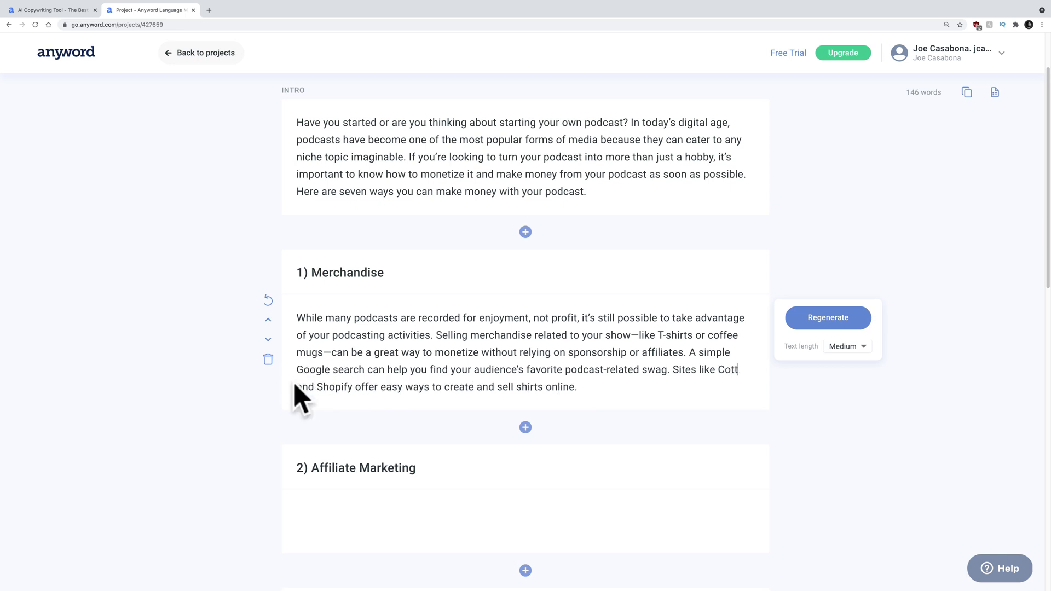
text(on B)
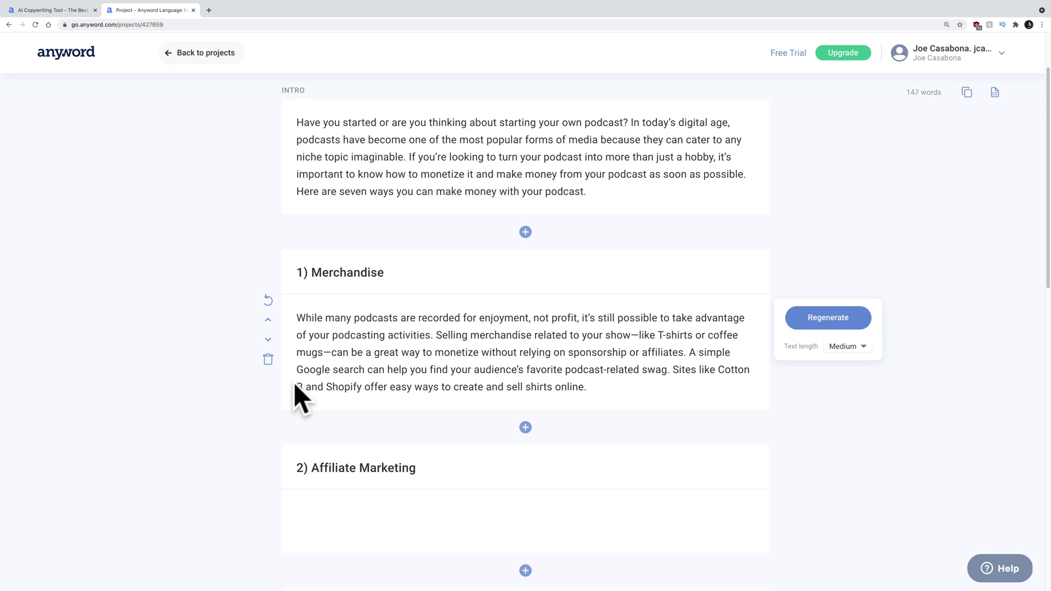
text(uareu)
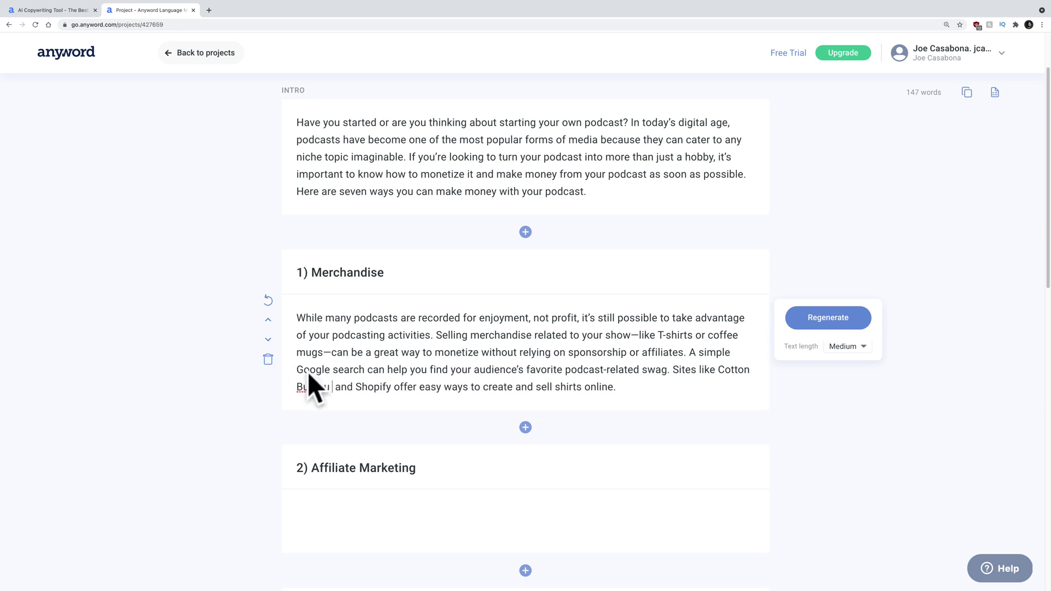
right_click(318, 388)
click(328, 395)
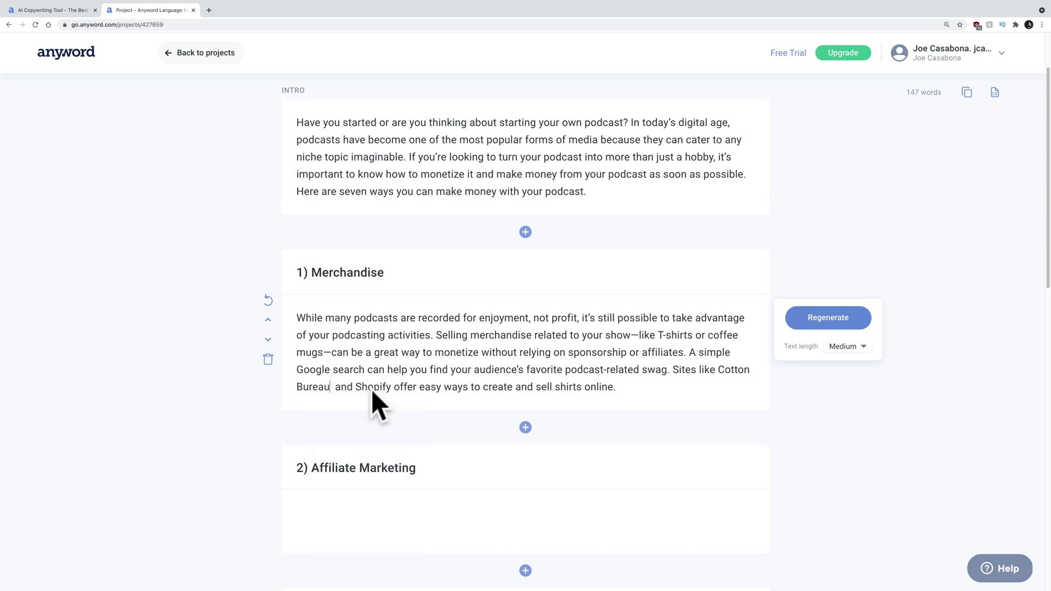
key(Delete)
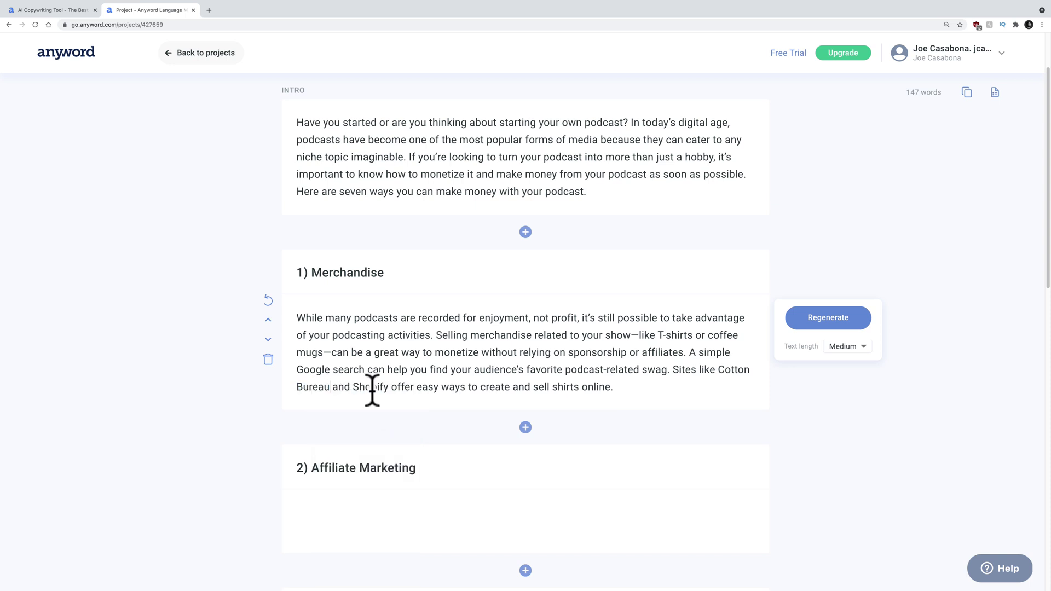
mouse_move(657, 479)
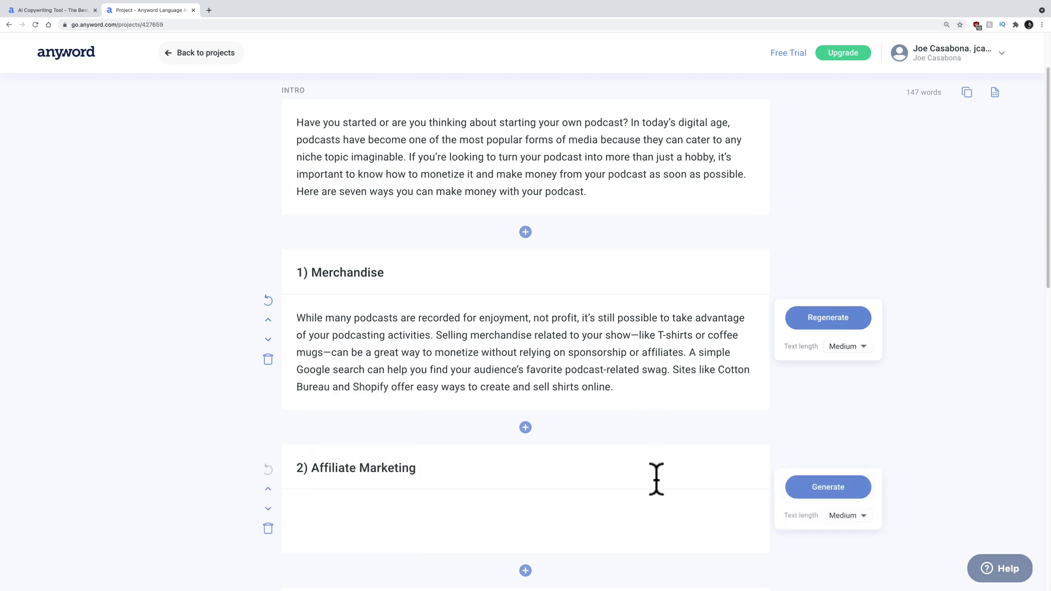
Generate the body text for the "2) Affiliate Marketing" section and the remaining empty sections through "7) Selling Products"
scroll(608, 438, down, 2)
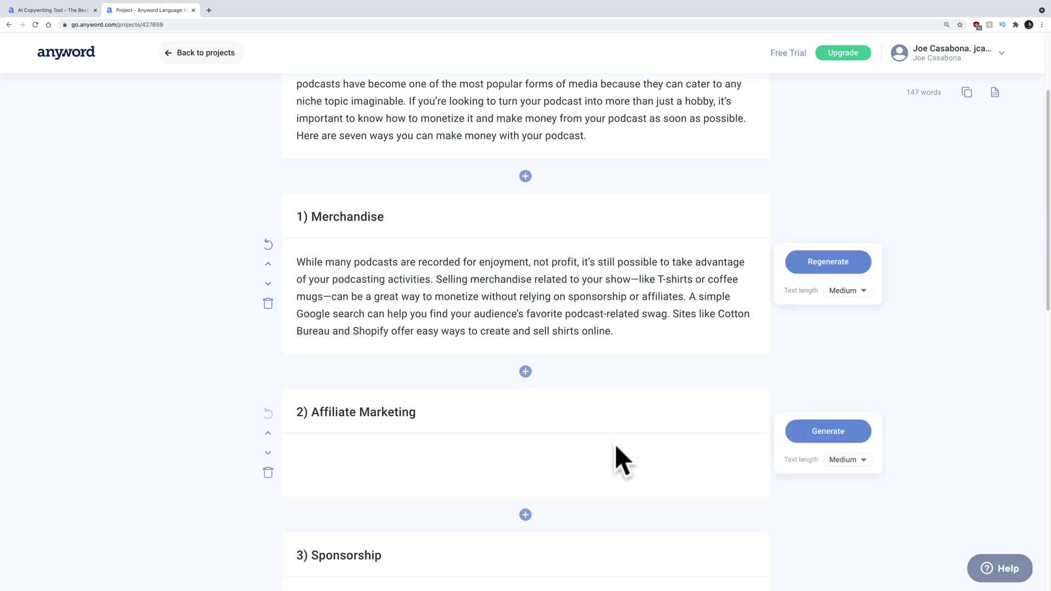
scroll(616, 444, down, 5)
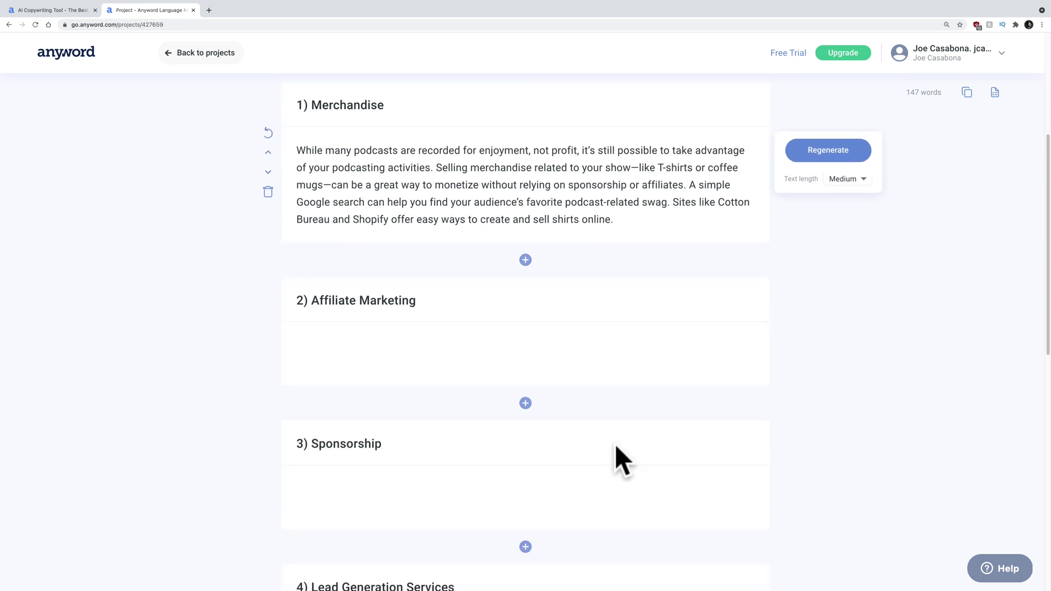
scroll(616, 444, down, 3)
scroll(616, 444, up, 10)
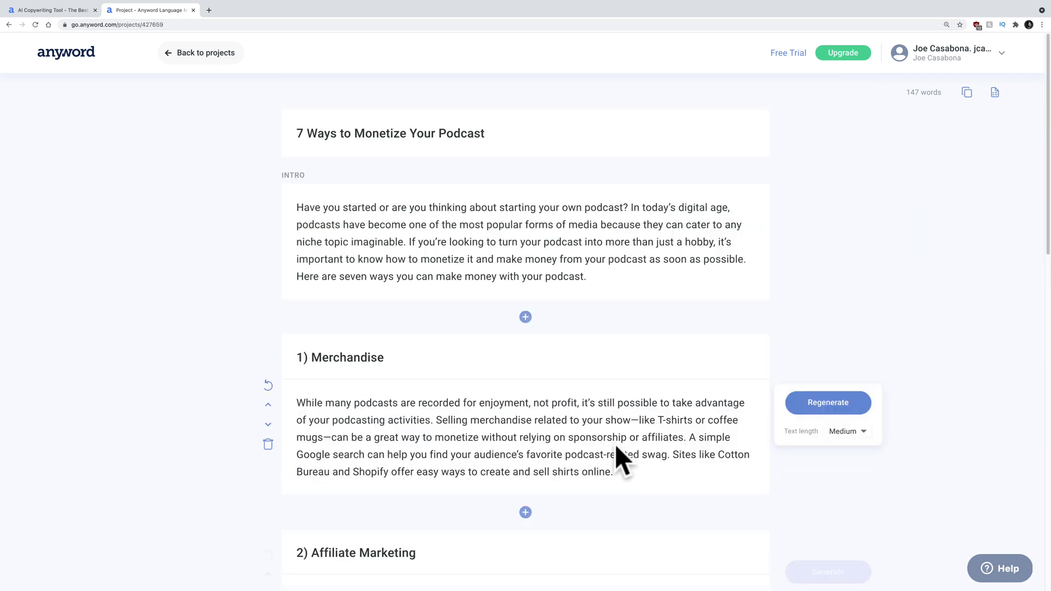
scroll(616, 445, down, 3)
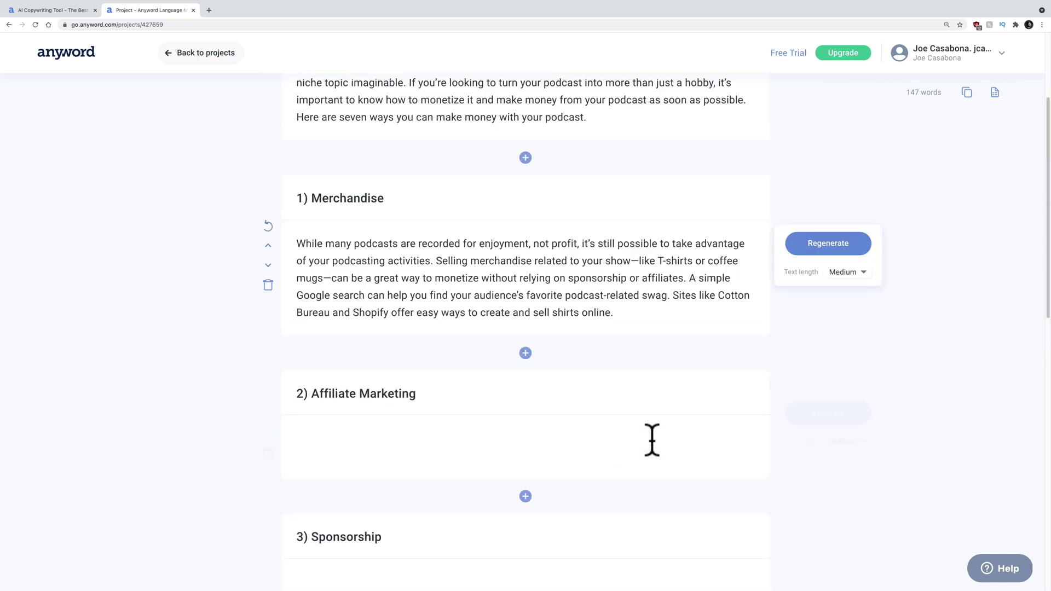
click(817, 416)
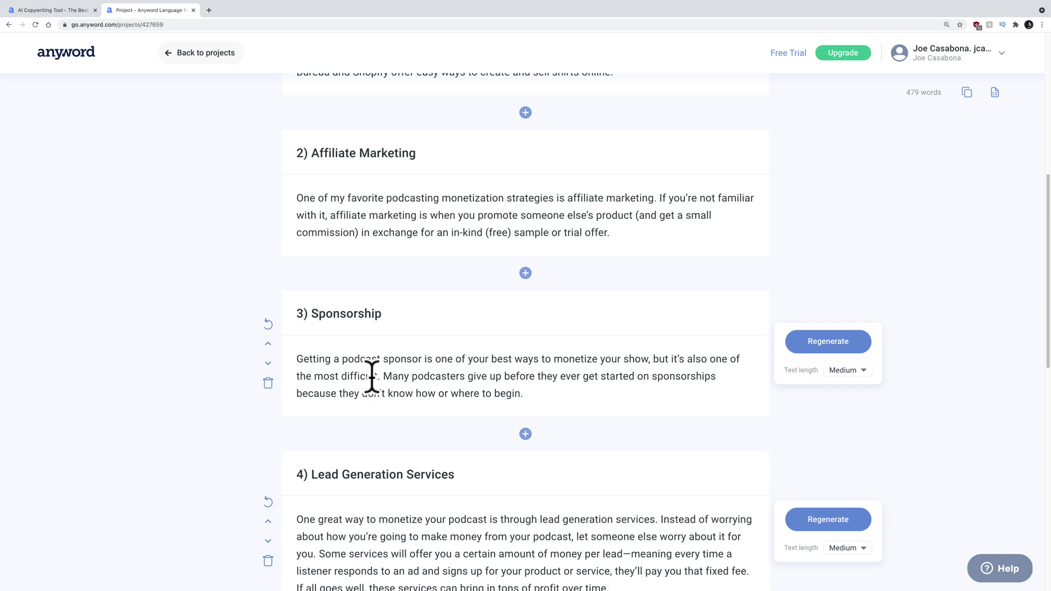
Read through the generated section texts from "3) Sponsorship" to "7) Selling Products" and look over the whole post again for quality
drag(378, 376, 314, 359)
click(430, 376)
scroll(573, 415, down, 3)
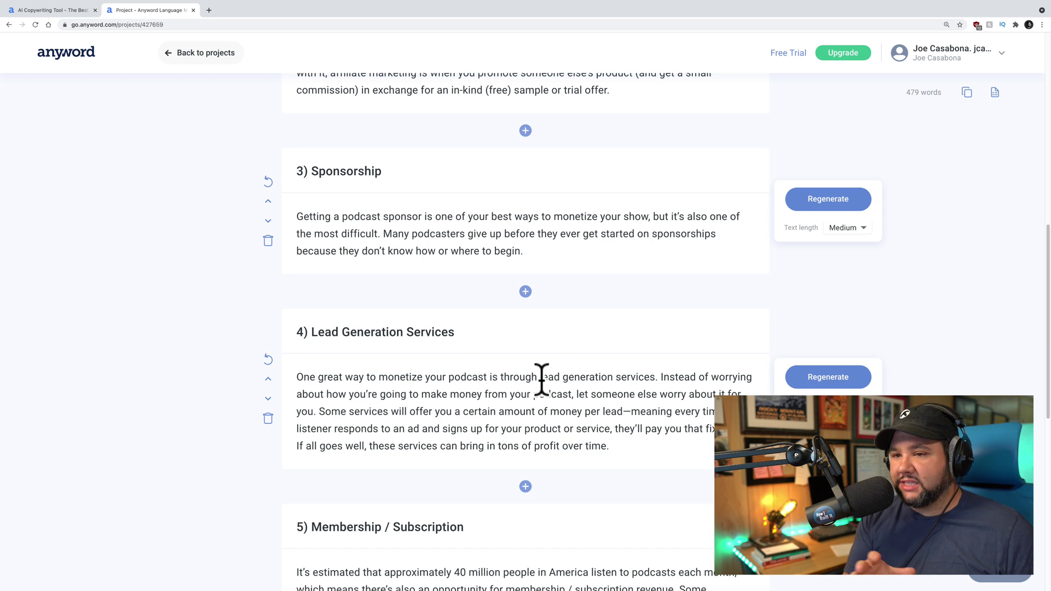
scroll(448, 330, down, 2)
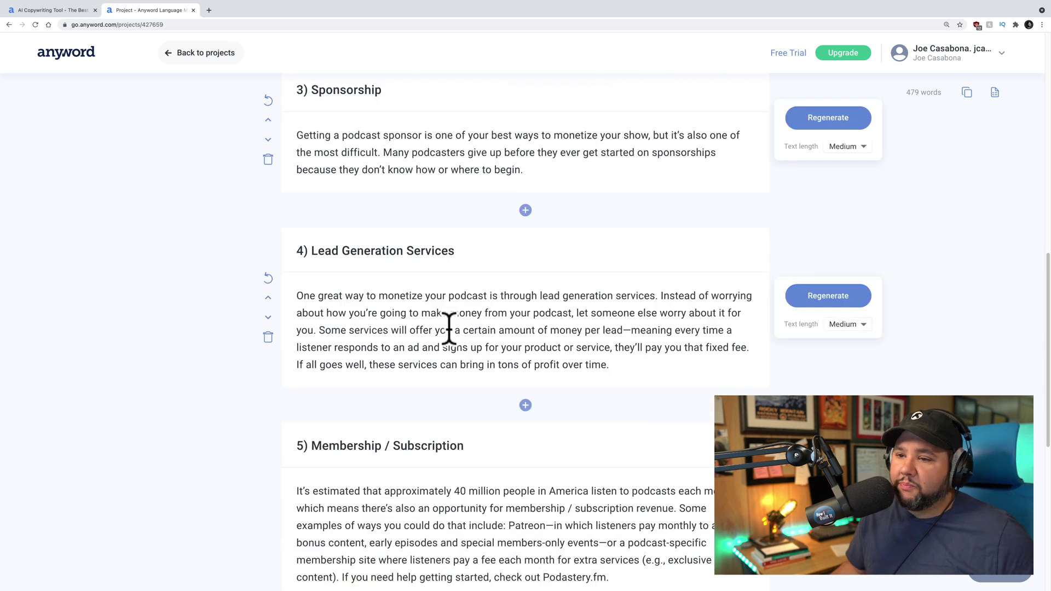
scroll(448, 329, down, 1)
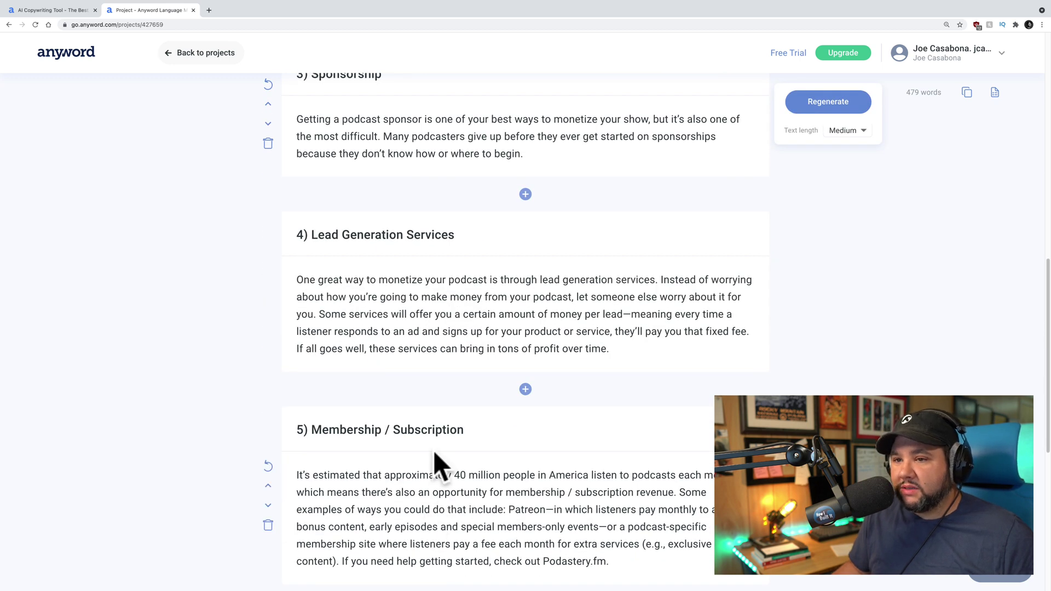
scroll(432, 451, down, 2)
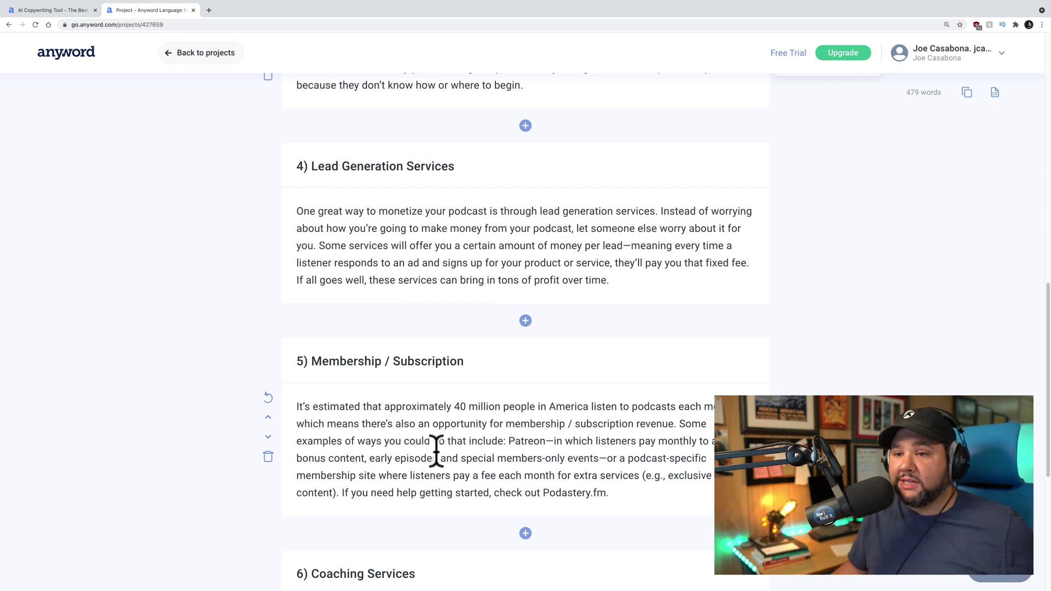
scroll(437, 451, down, 1)
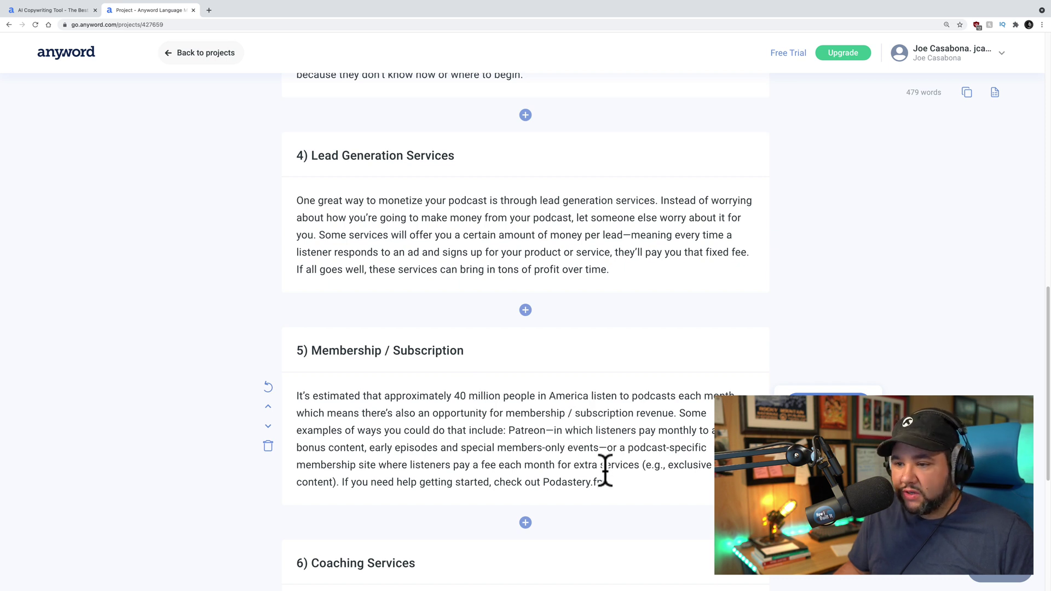
scroll(605, 469, down, 2)
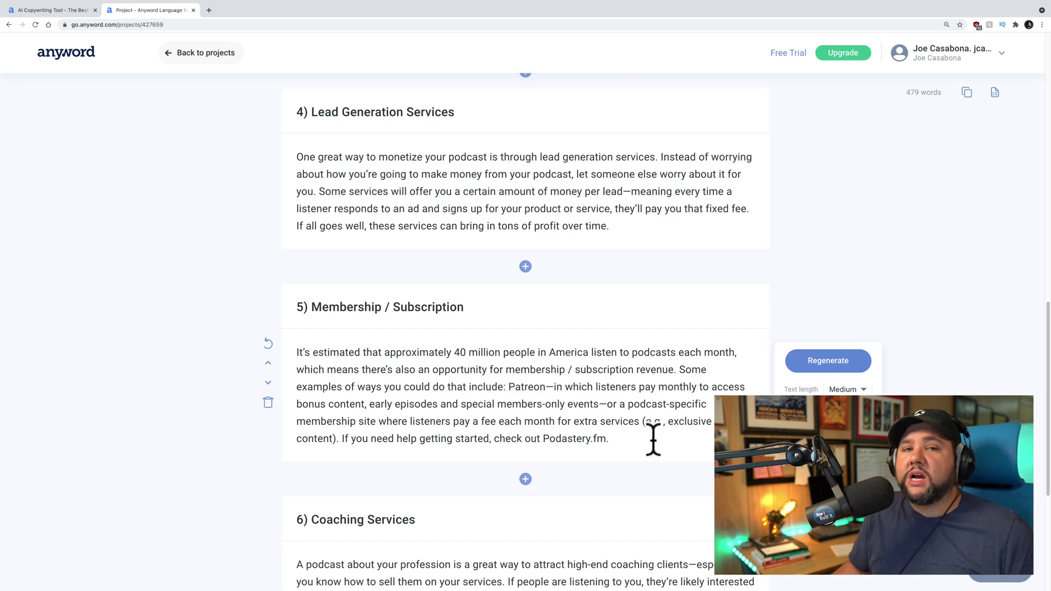
scroll(654, 439, down, 5)
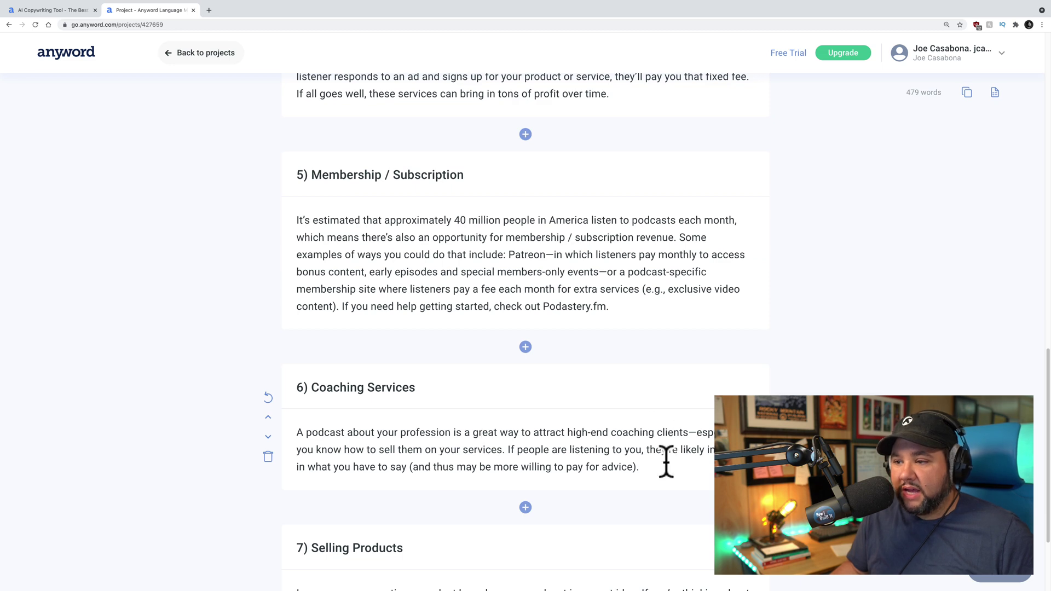
scroll(665, 463, down, 3)
scroll(613, 509, down, 3)
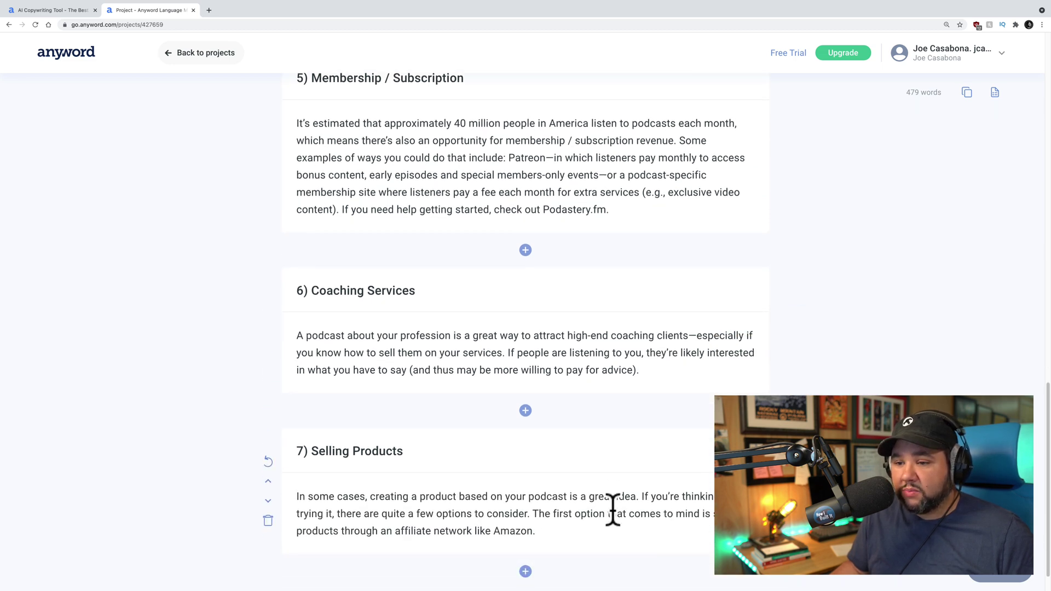
scroll(614, 496, up, 20)
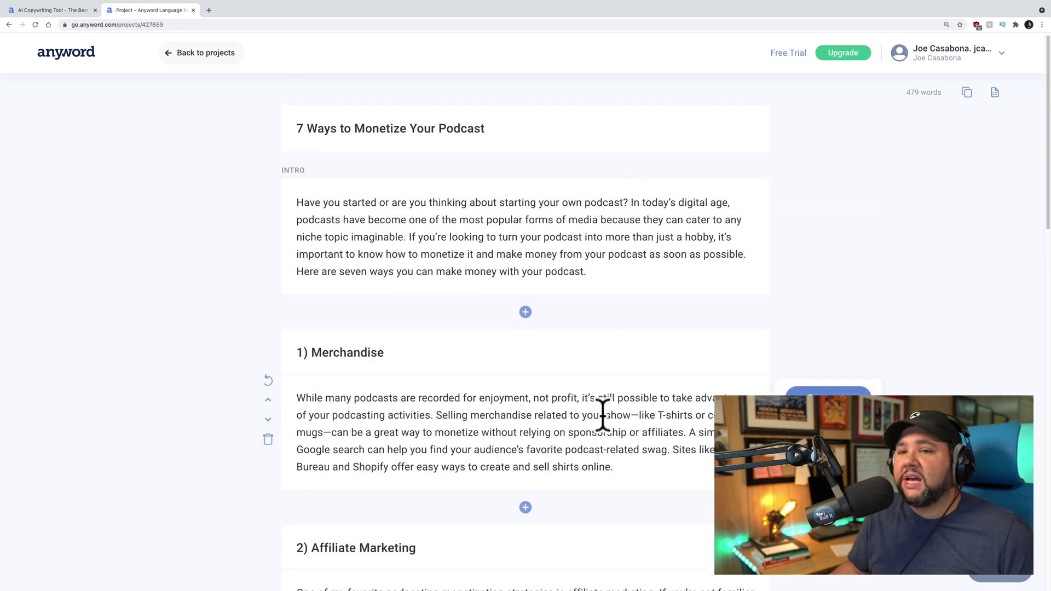
scroll(603, 414, down, 8)
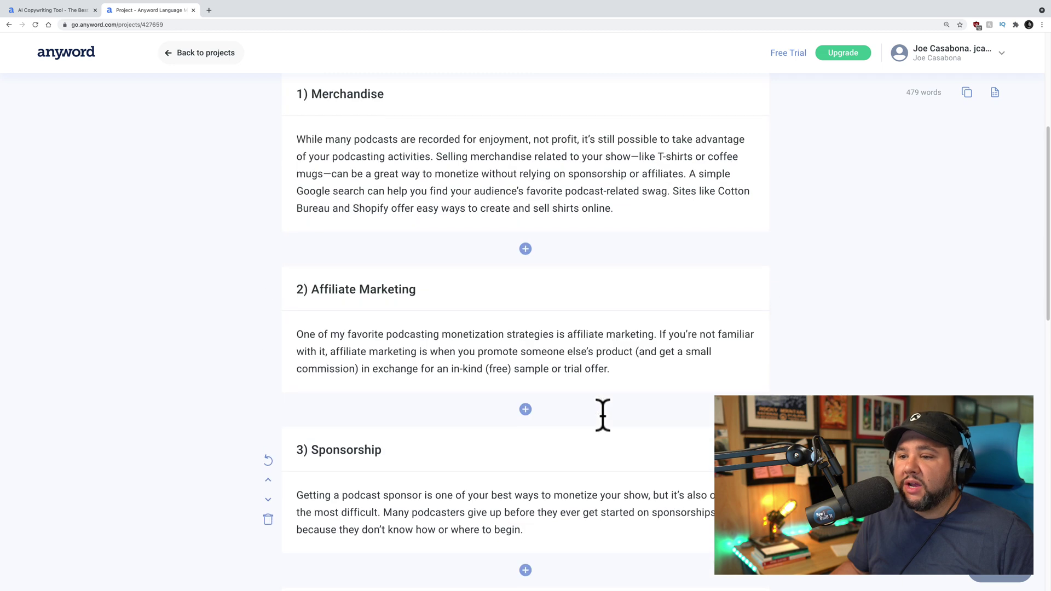
scroll(602, 414, down, 10)
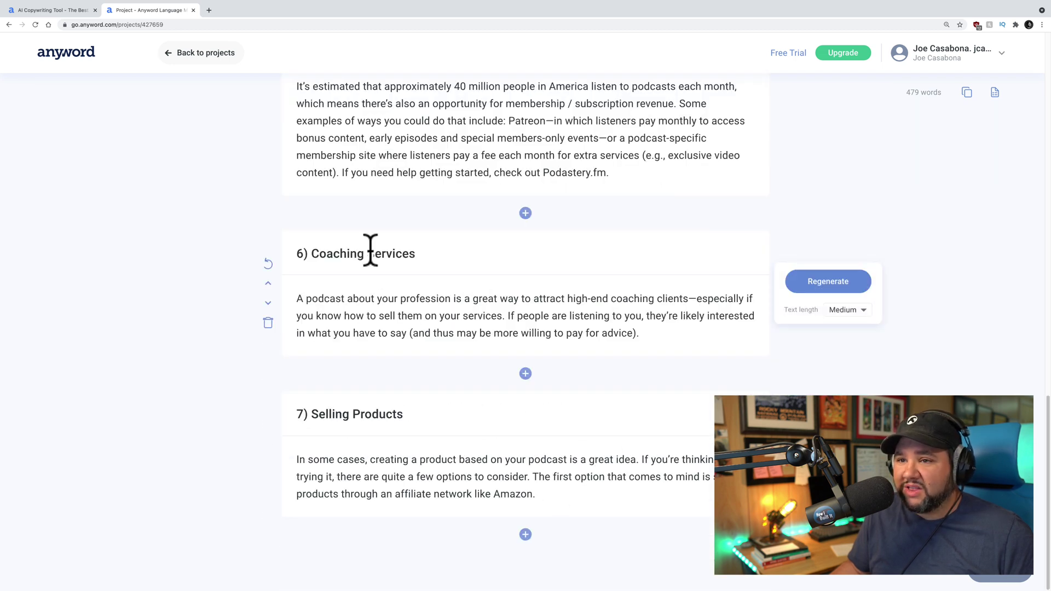
Copy the entire blog post to the clipboard and paste it into a new document in the separate writing app
scroll(600, 427, up, 18)
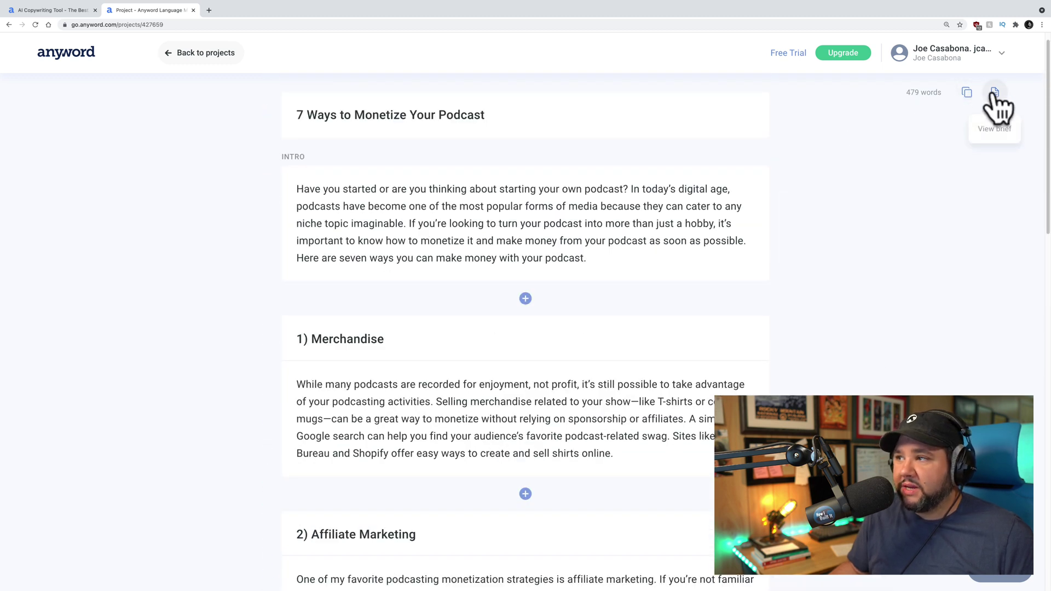
click(967, 94)
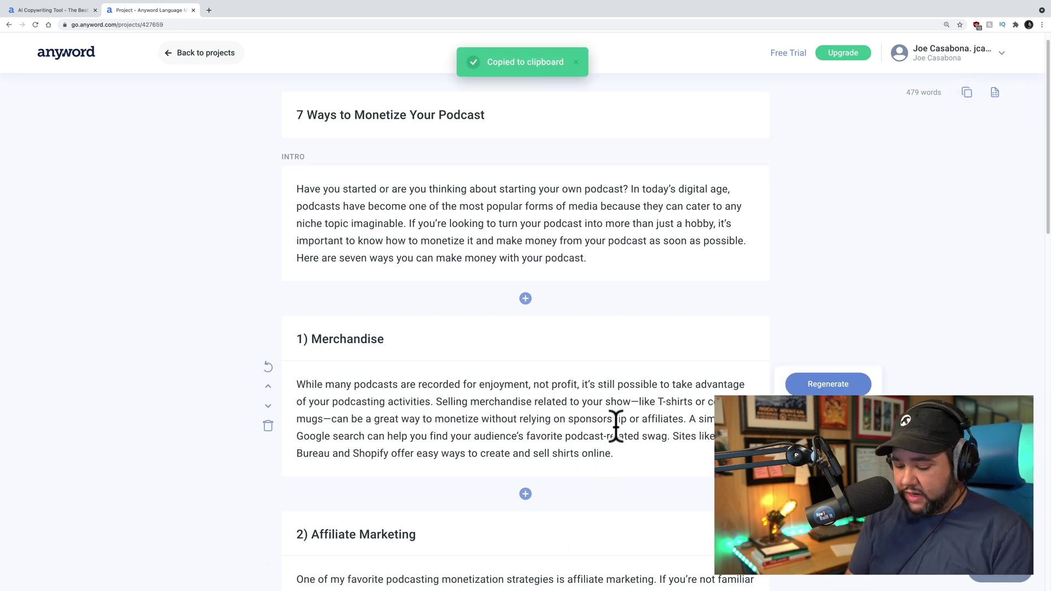
key(ctrl+Right)
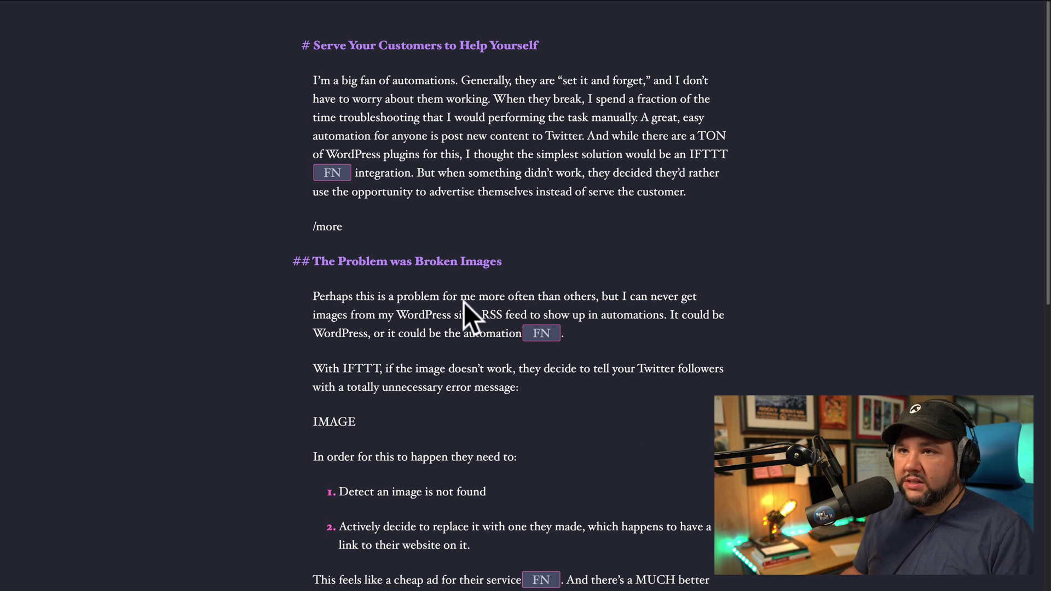
key(super+n)
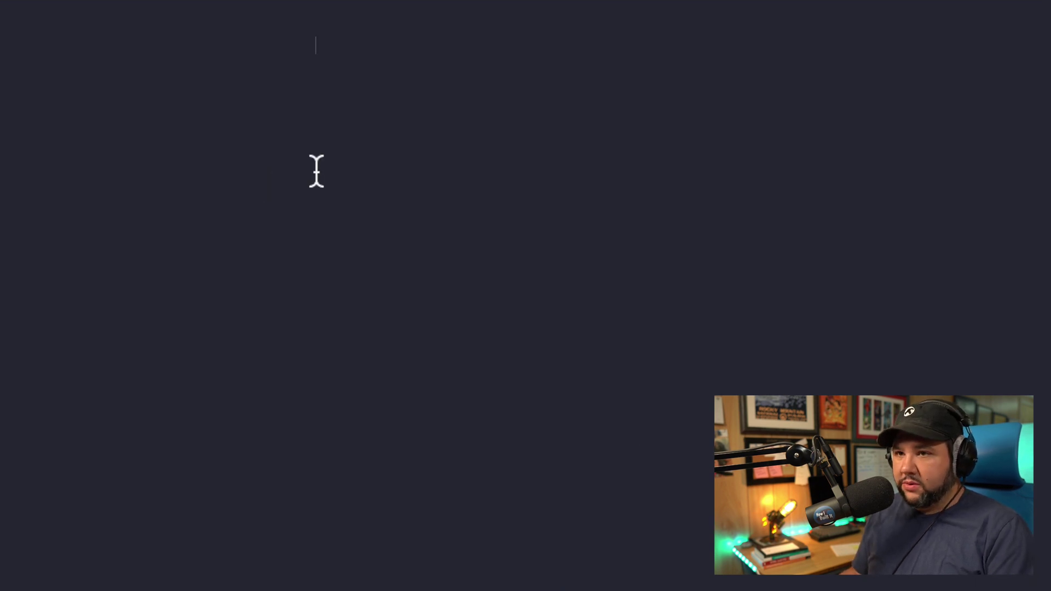
key(super+v)
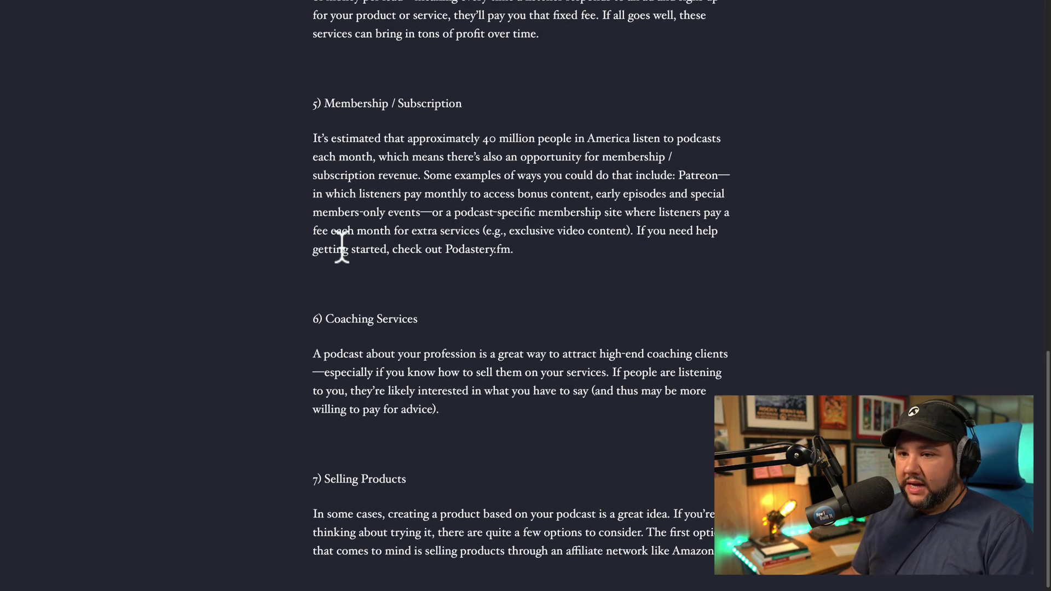
scroll(336, 263, up, 12)
scroll(341, 247, up, 4)
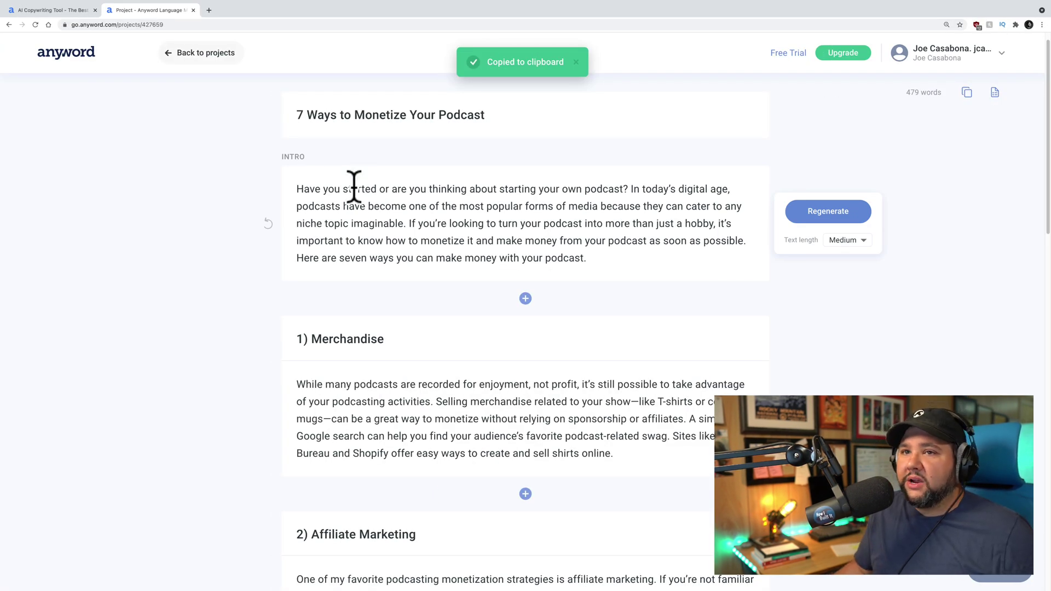
Review the finished post in Anyword from the intro down through the "5) Membership / Subscription" section
scroll(324, 300, up, 1)
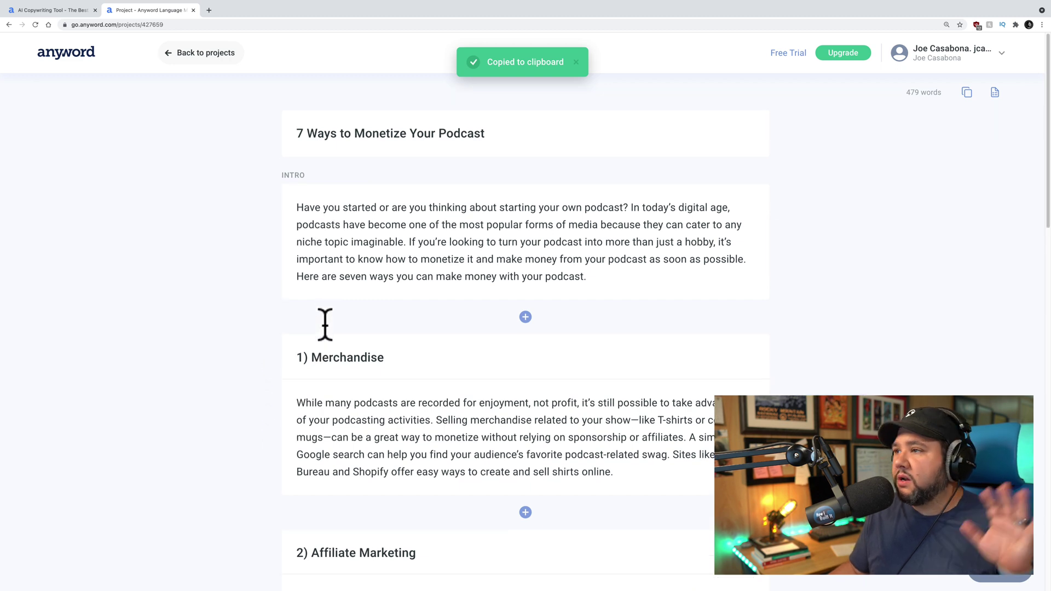
scroll(325, 327, down, 3)
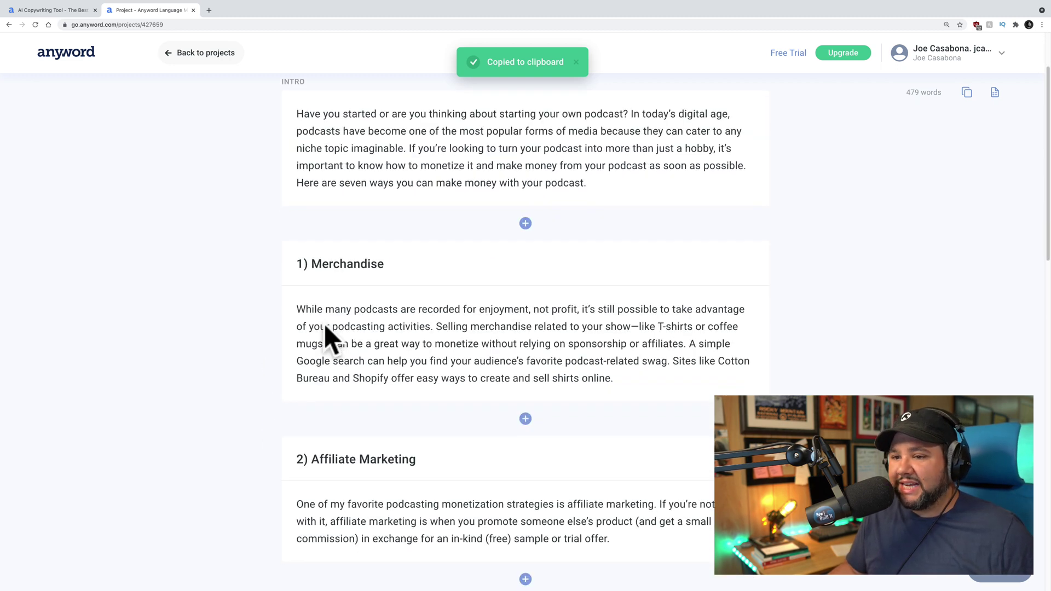
scroll(324, 324, down, 3)
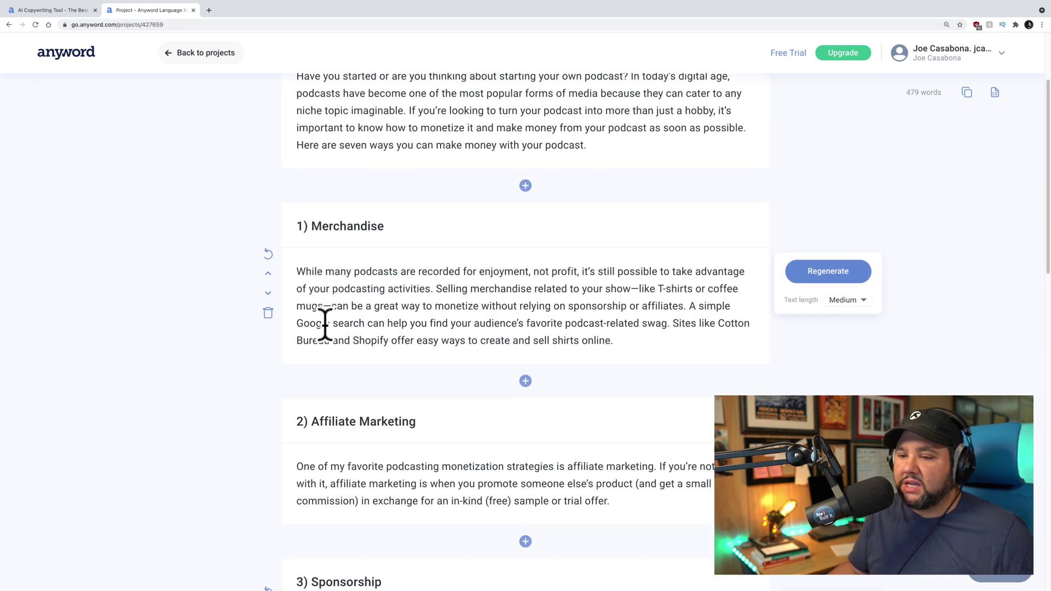
scroll(324, 324, up, 3)
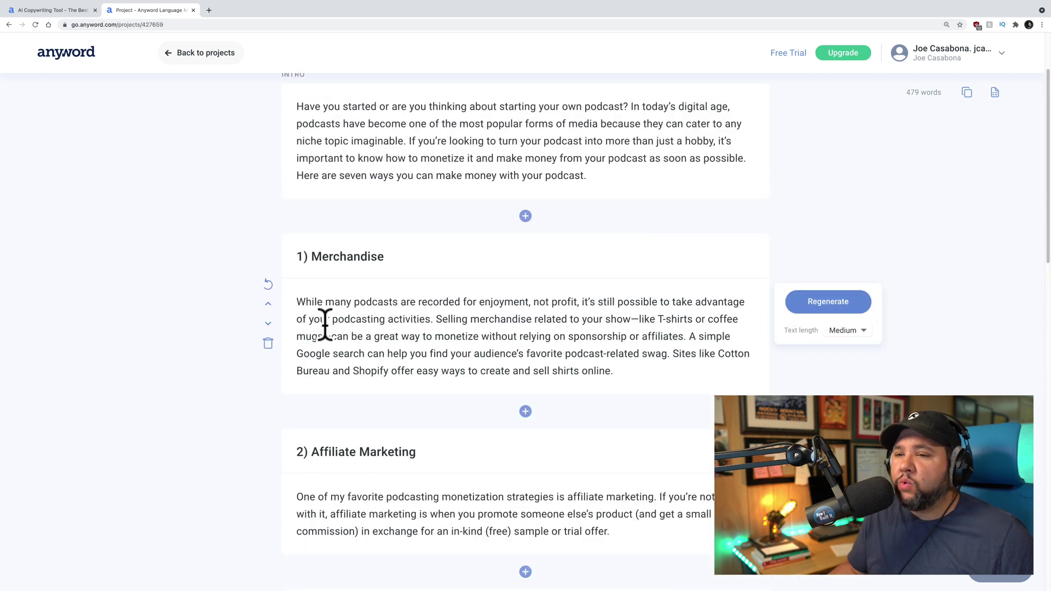
scroll(325, 325, up, 3)
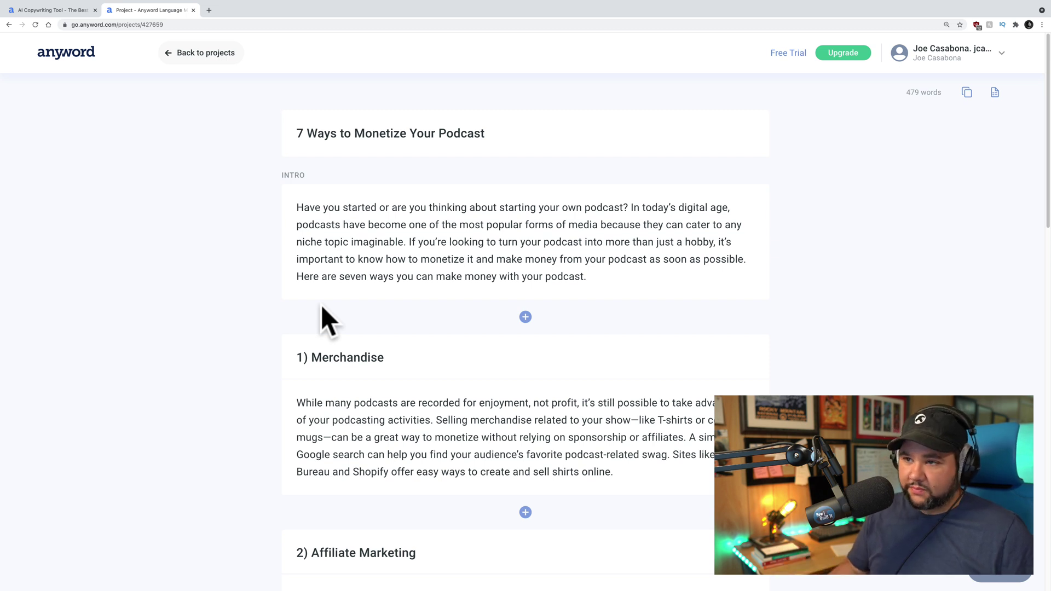
click(315, 279)
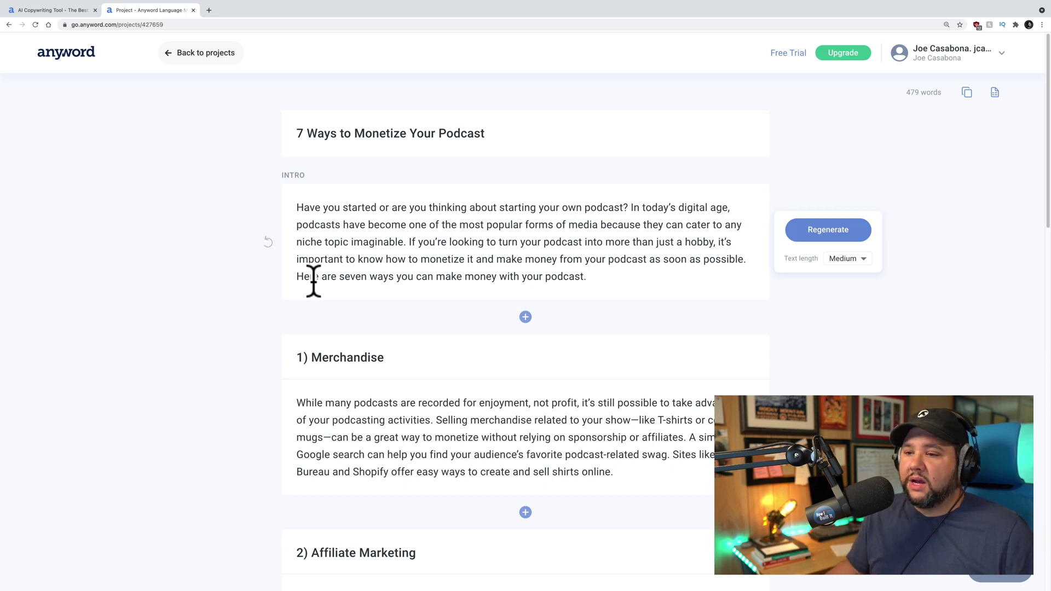
mouse_move(637, 446)
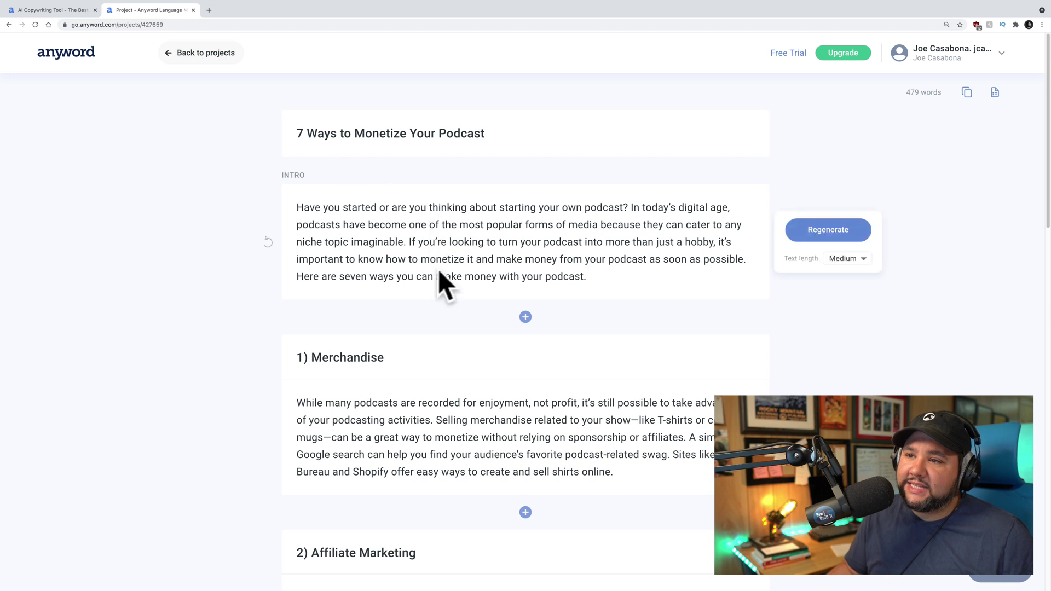
mouse_move(438, 268)
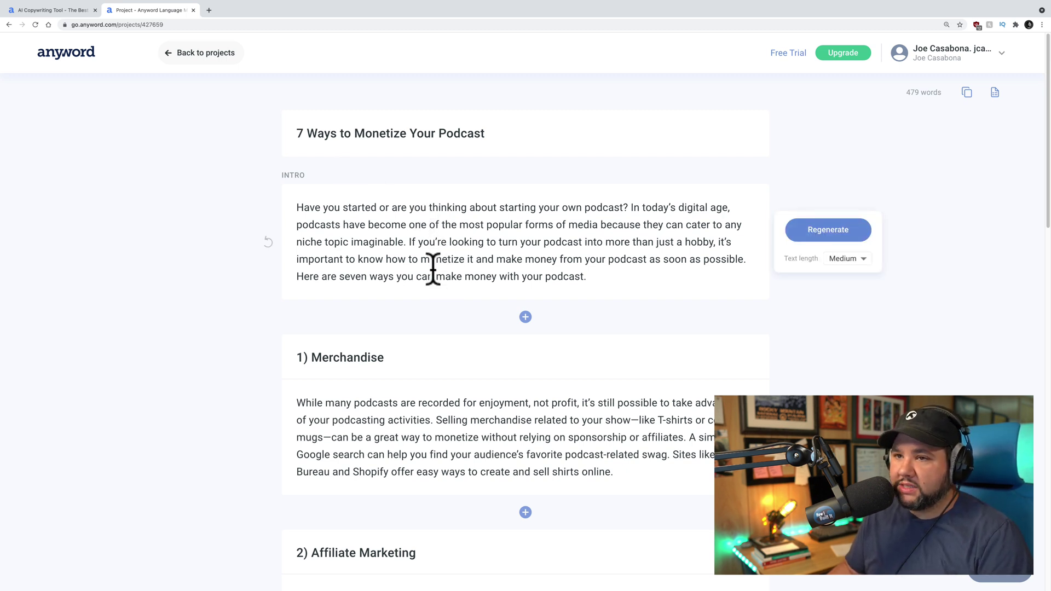
scroll(433, 268, down, 5)
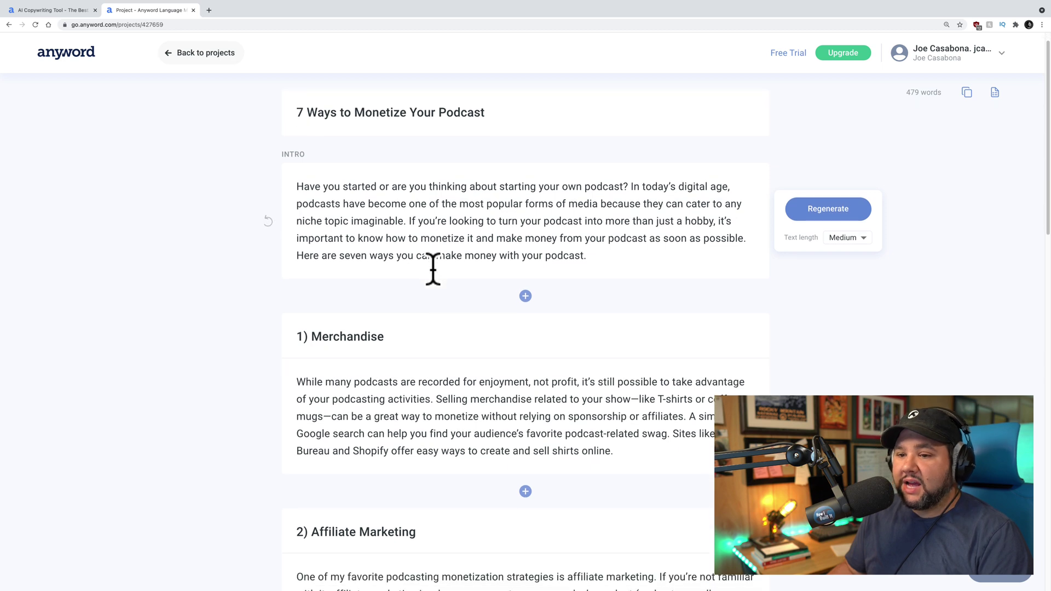
scroll(433, 268, down, 5)
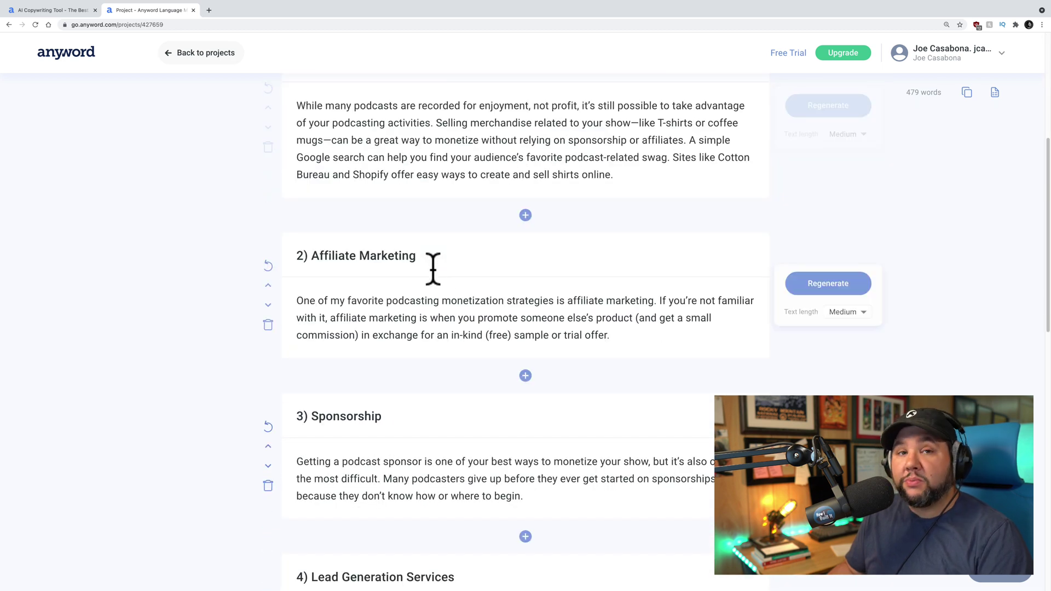
scroll(432, 268, down, 5)
scroll(432, 268, down, 2)
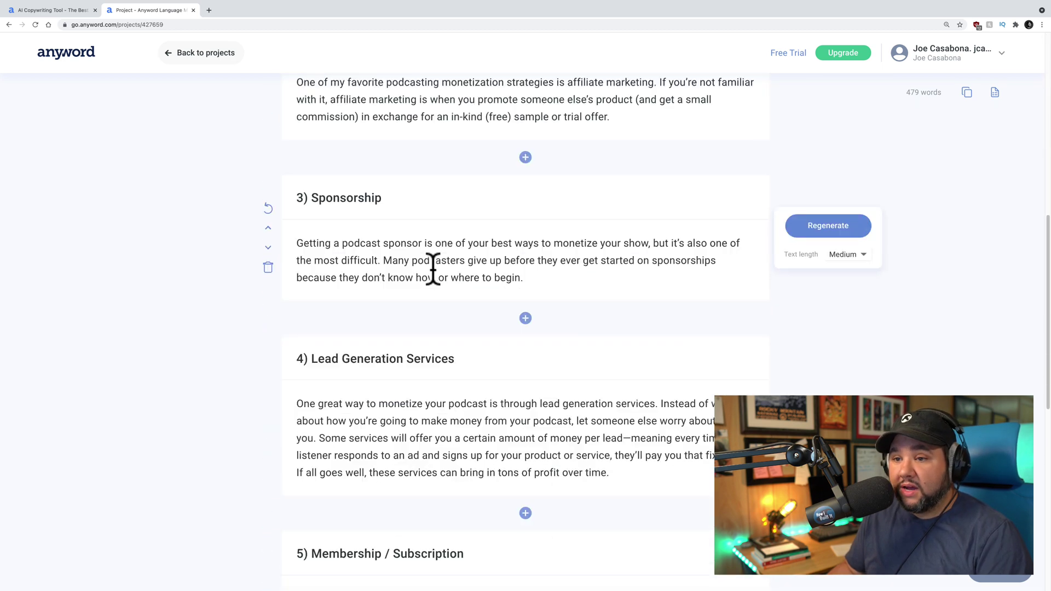
scroll(433, 268, down, 7)
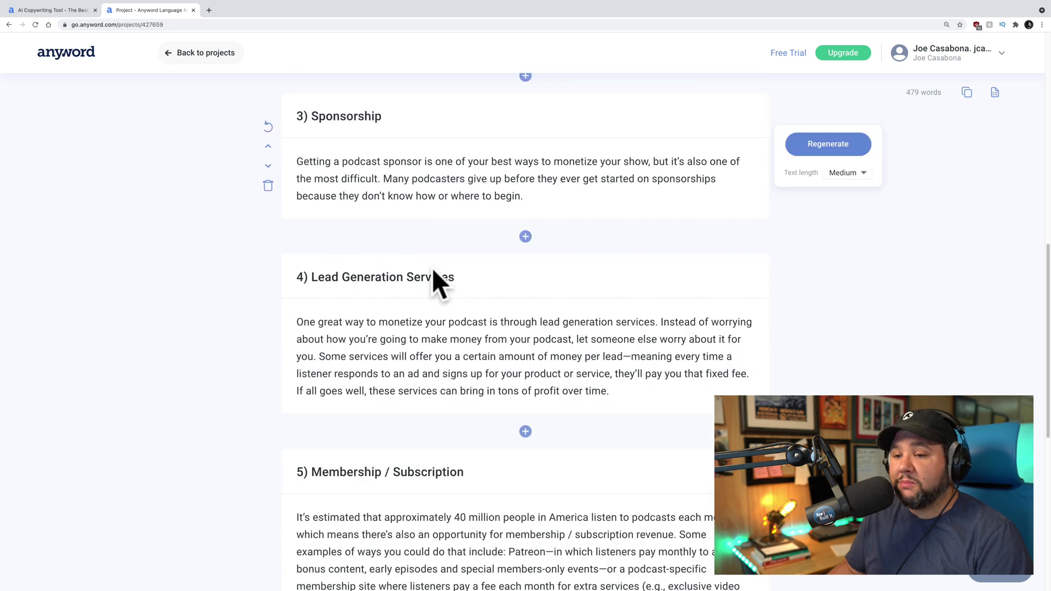
scroll(432, 268, down, 1)
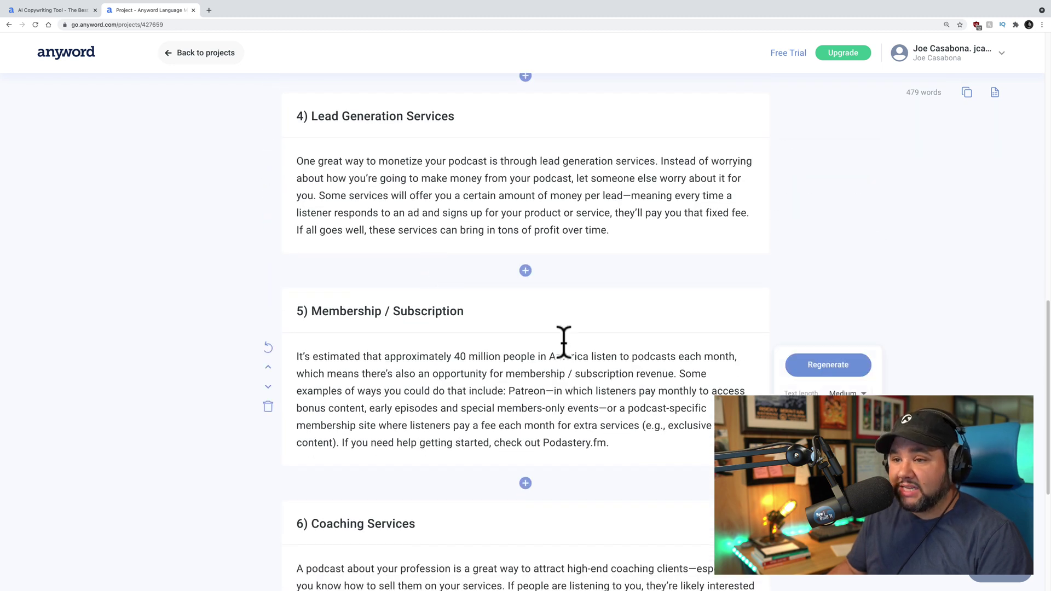
Check the podcast listener estimate in the "5) Membership / Subscription" section and return to the start of the post
drag(460, 356, 535, 359)
scroll(535, 359, down, 9)
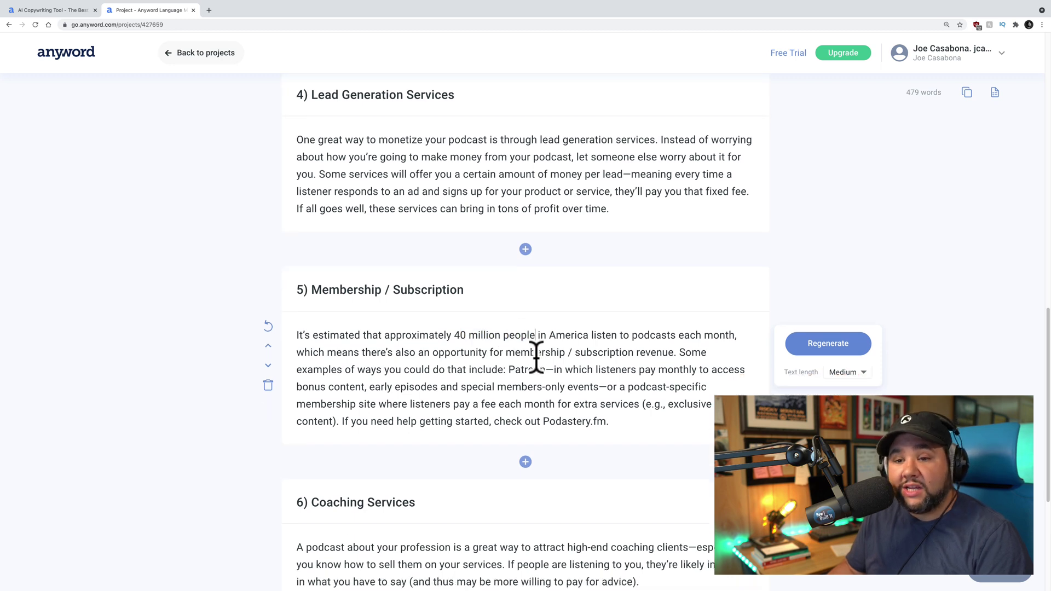
scroll(536, 359, up, 20)
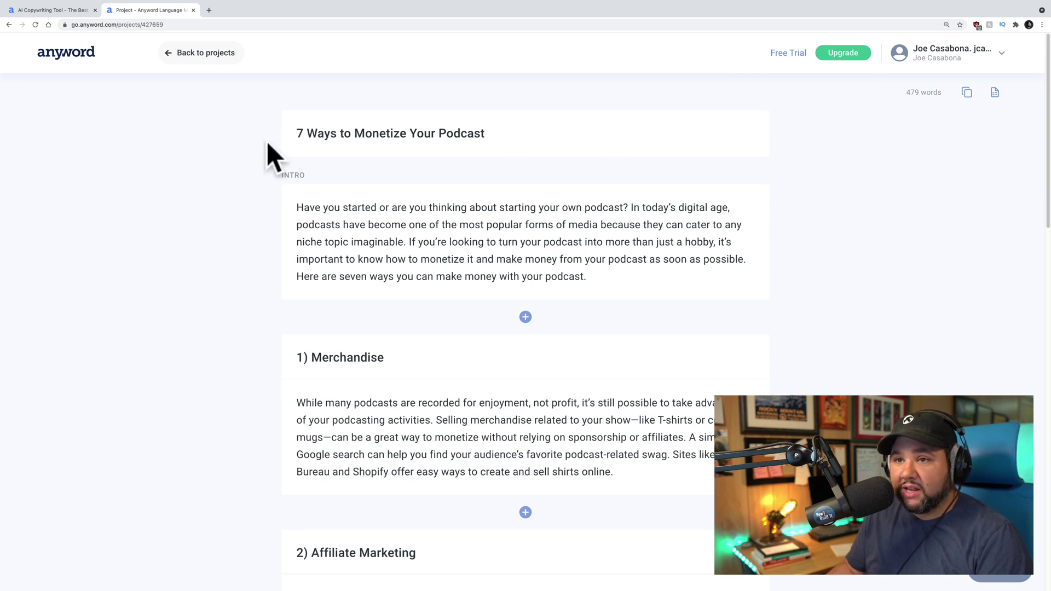
Leave the blog post, start a new Email project to examine its subject line form, and exit without creating it
click(209, 54)
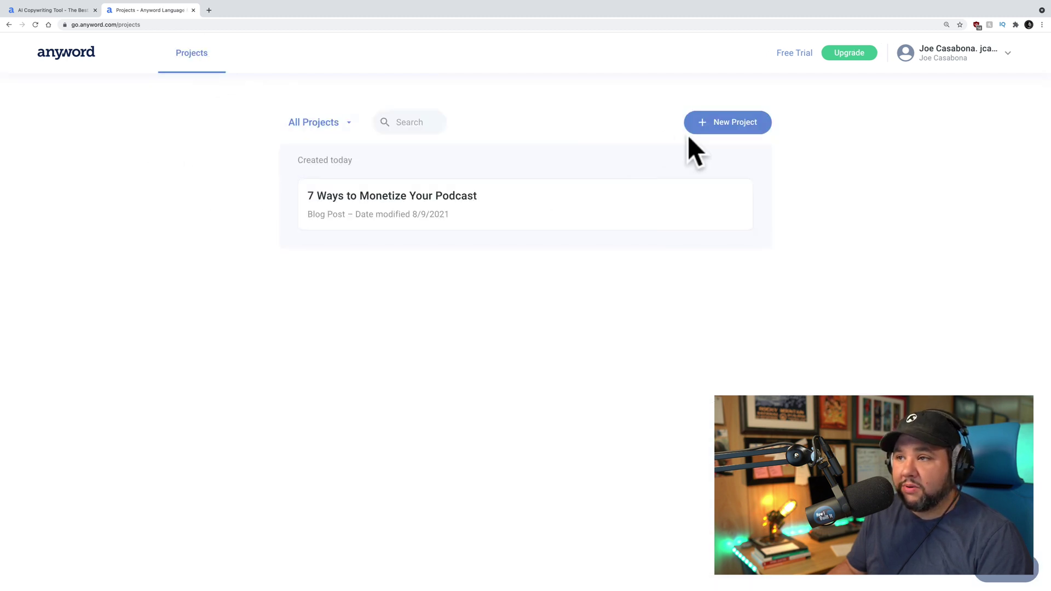
click(715, 124)
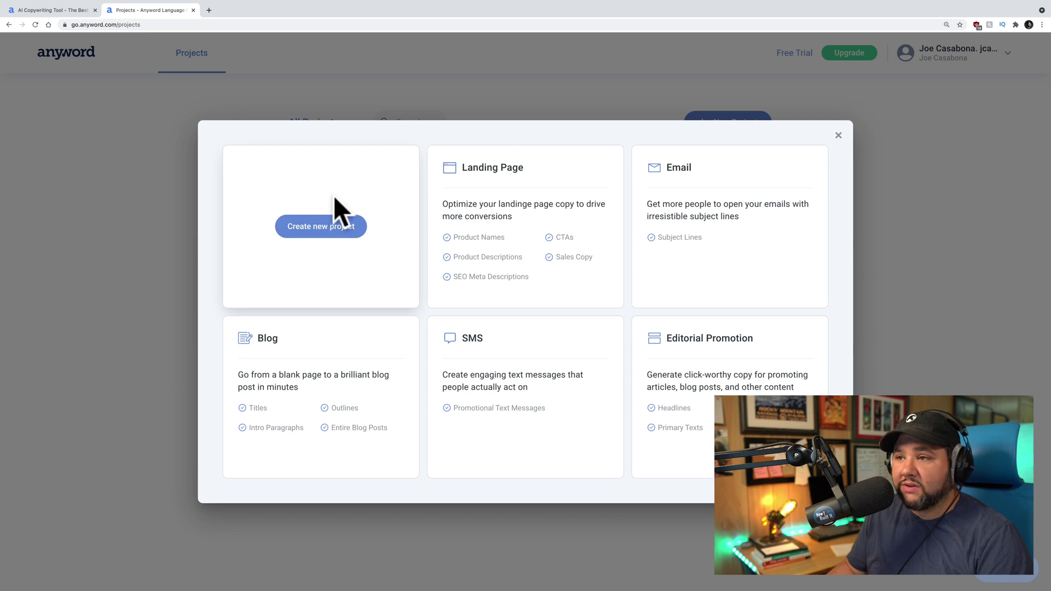
click(741, 226)
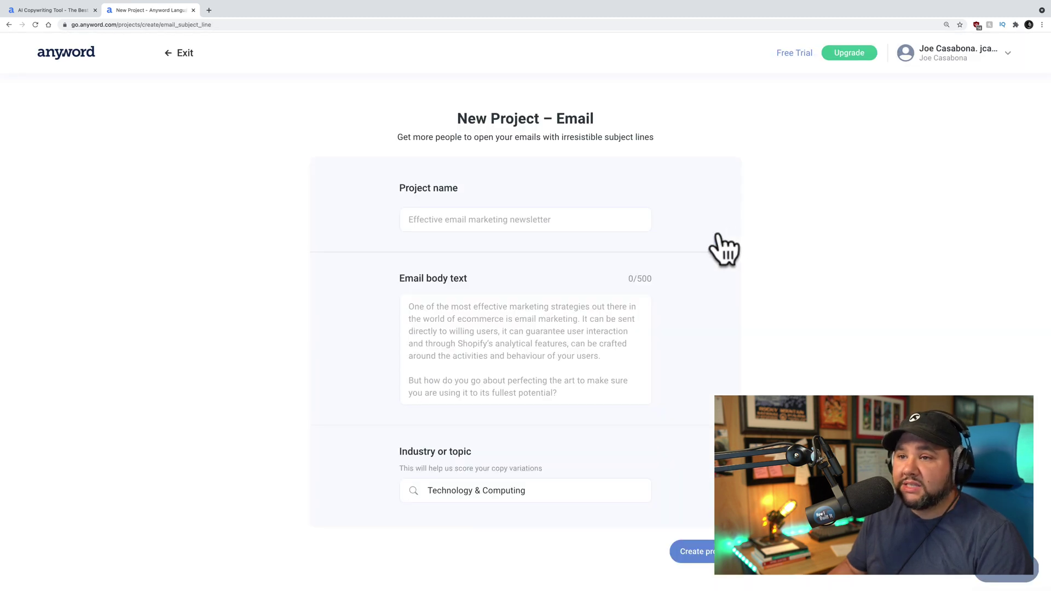
click(563, 219)
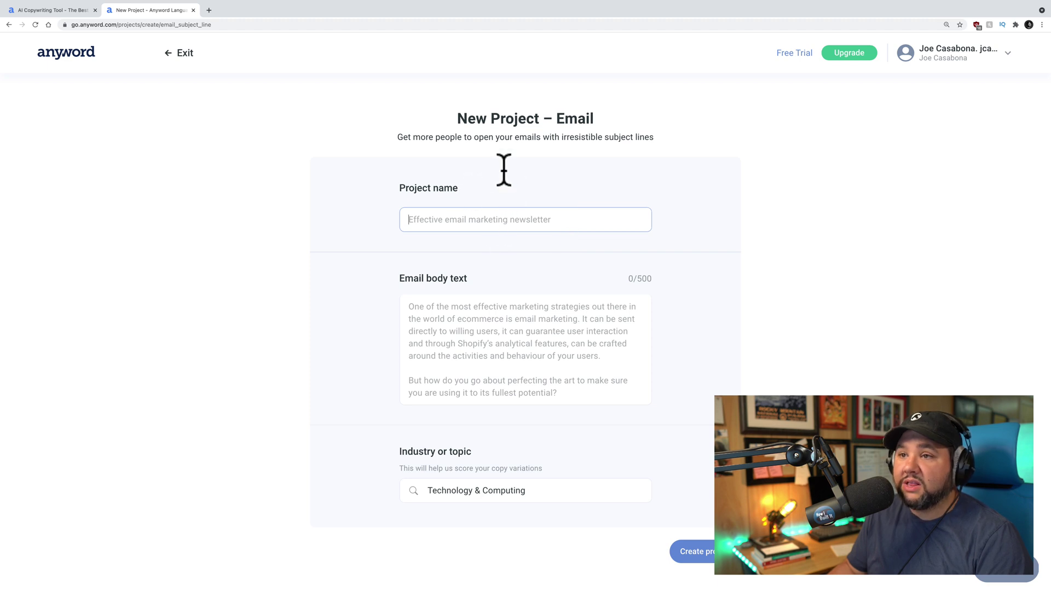
triple_click(656, 141)
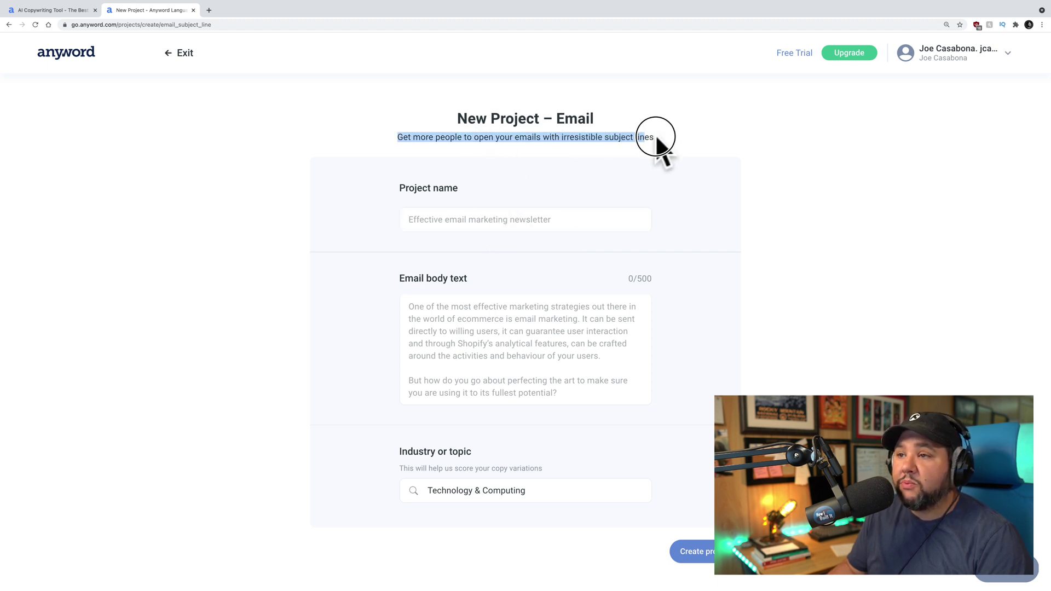
click(566, 336)
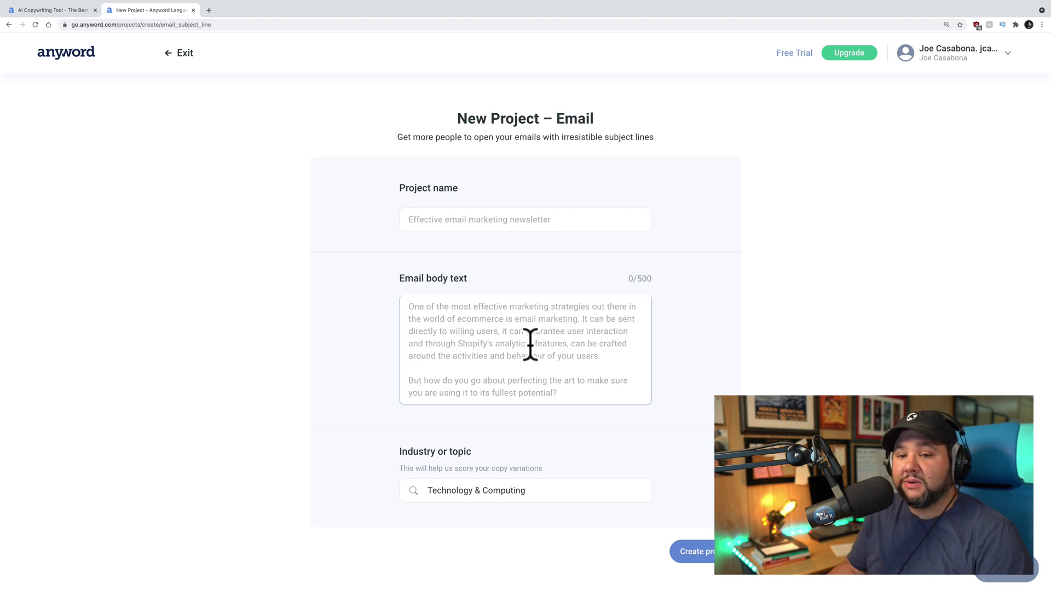
click(183, 59)
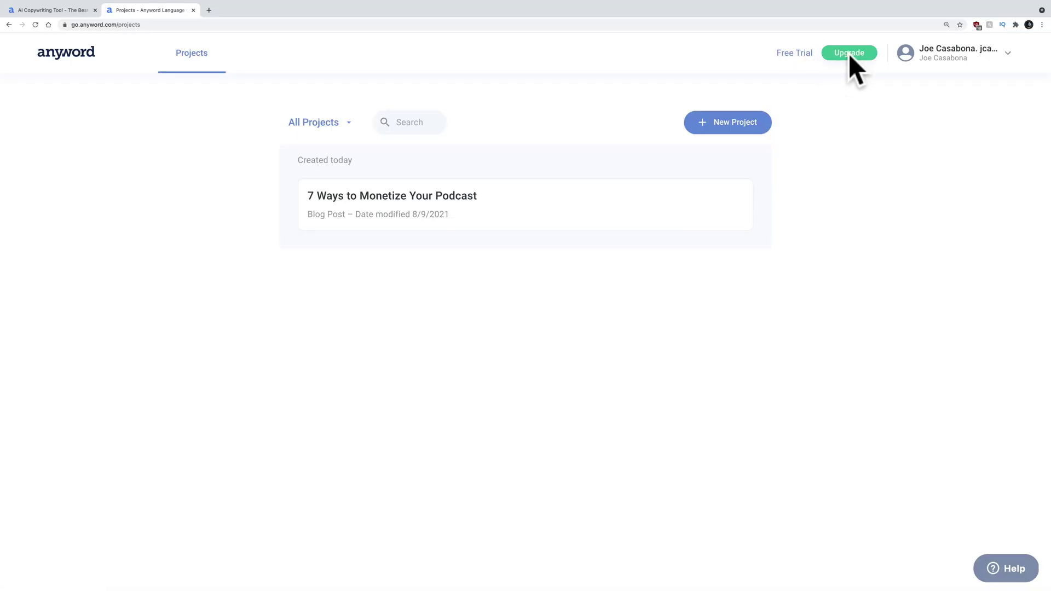
Open the upgrade plans and compare the Starter plan's prices for 100,000, 35,000 and 15,000 words per month
click(849, 52)
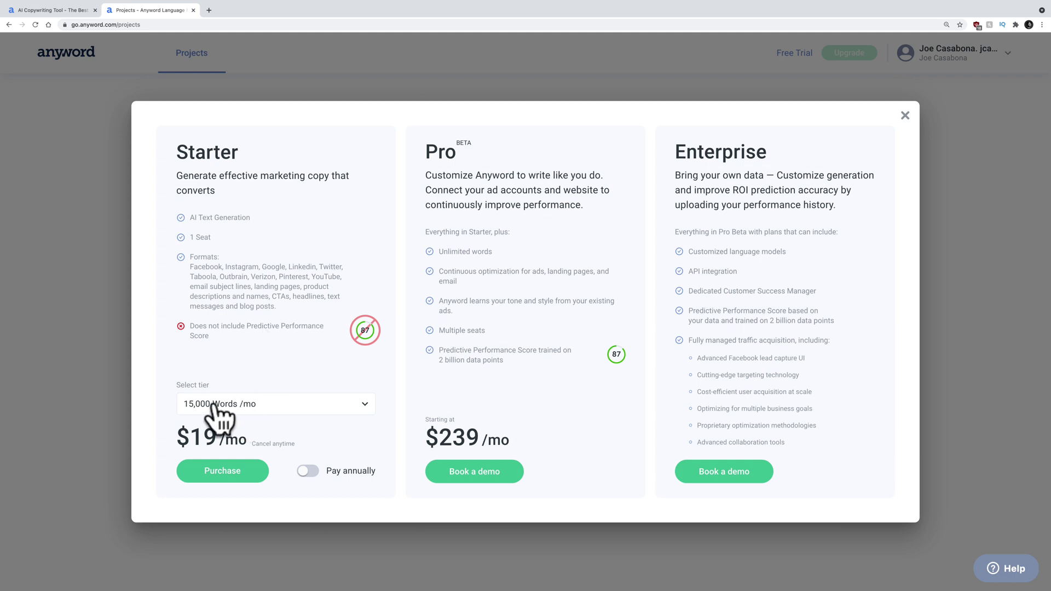
click(255, 411)
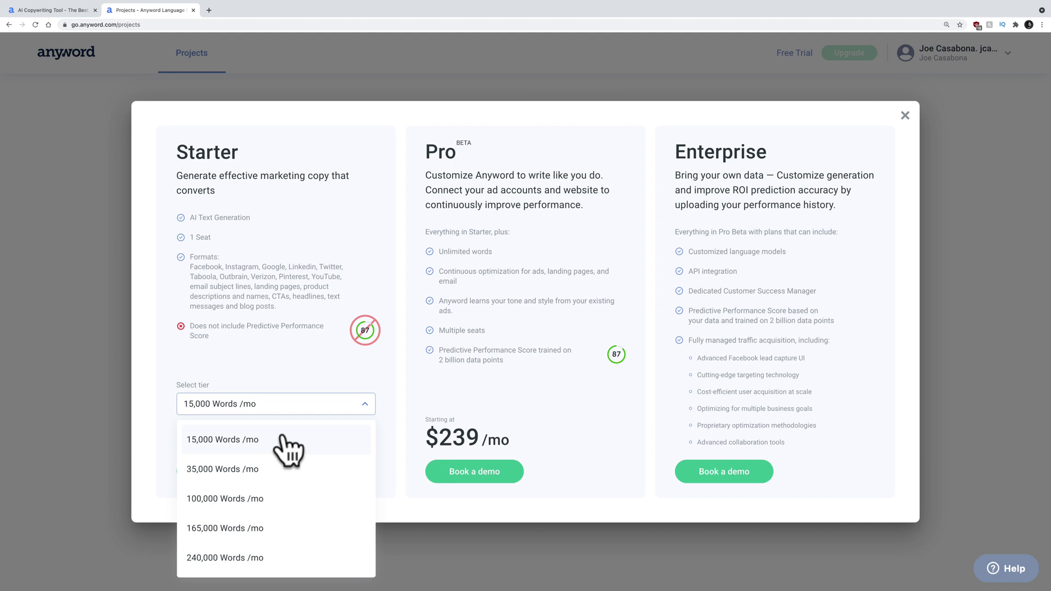
click(253, 498)
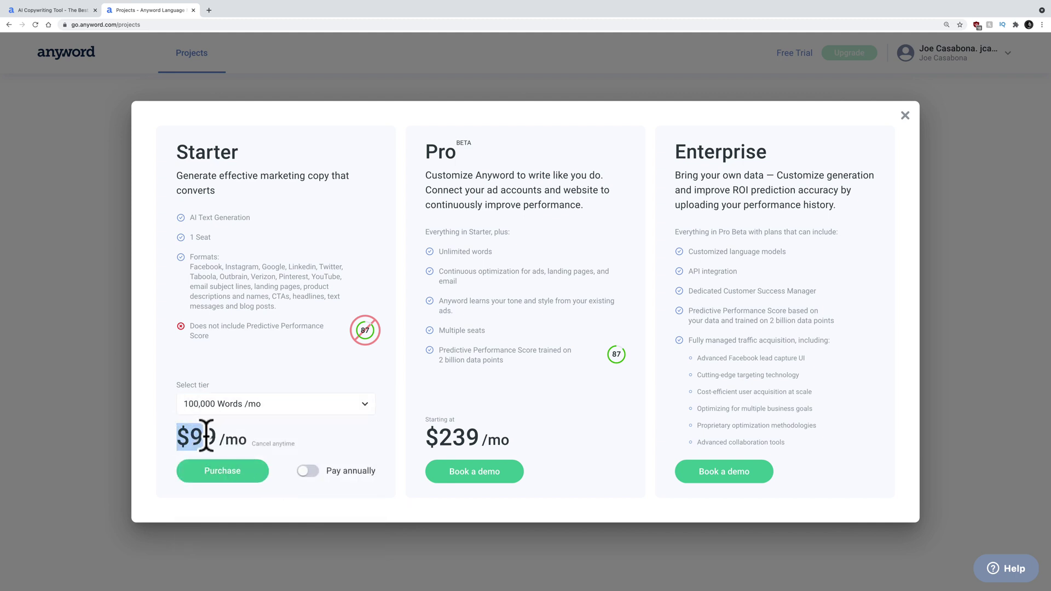
click(230, 405)
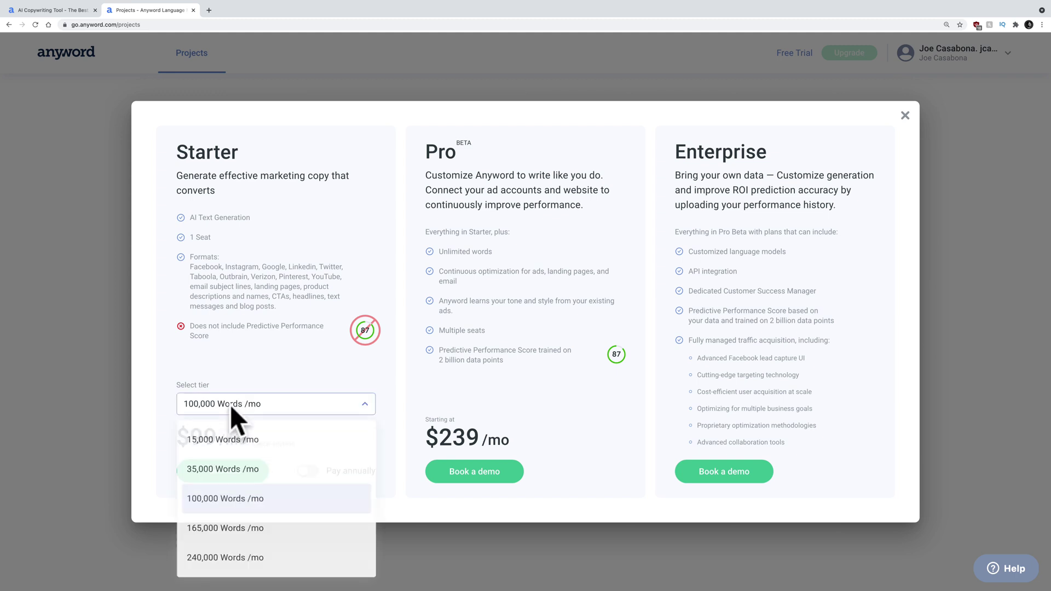
click(208, 467)
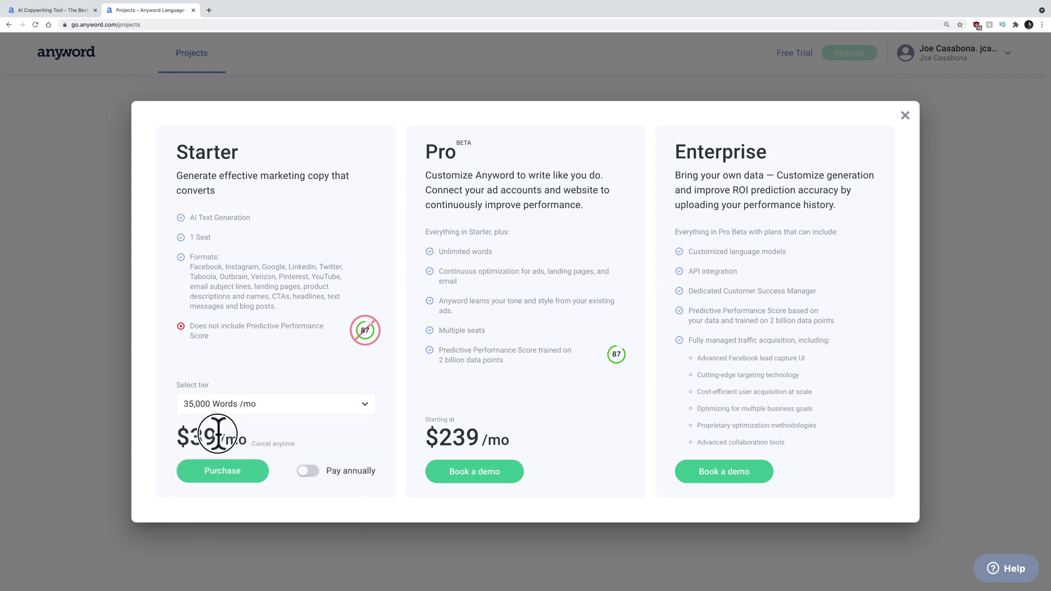
double_click(206, 438)
click(219, 409)
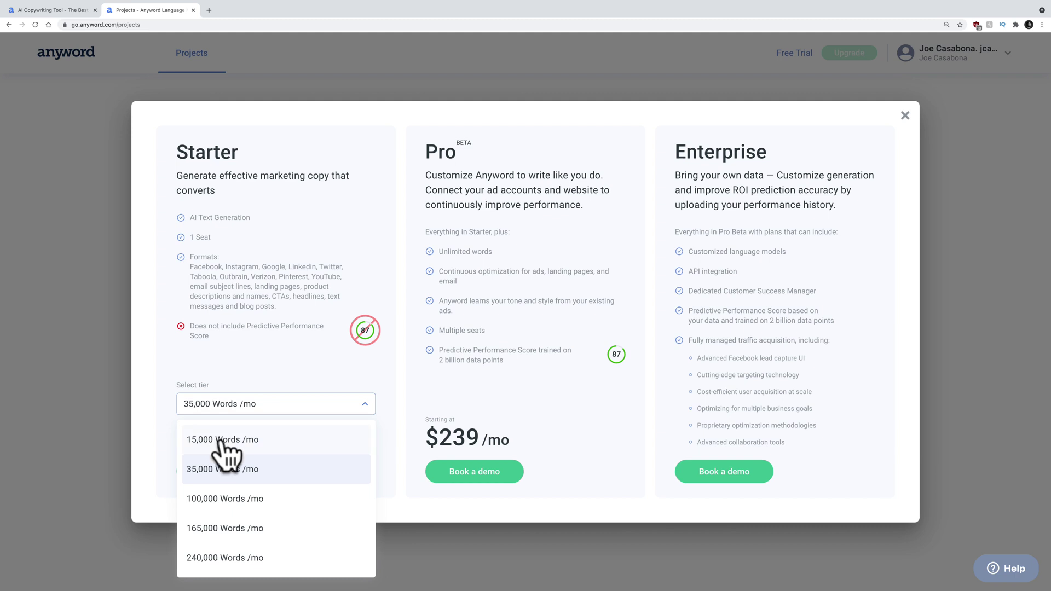
click(219, 442)
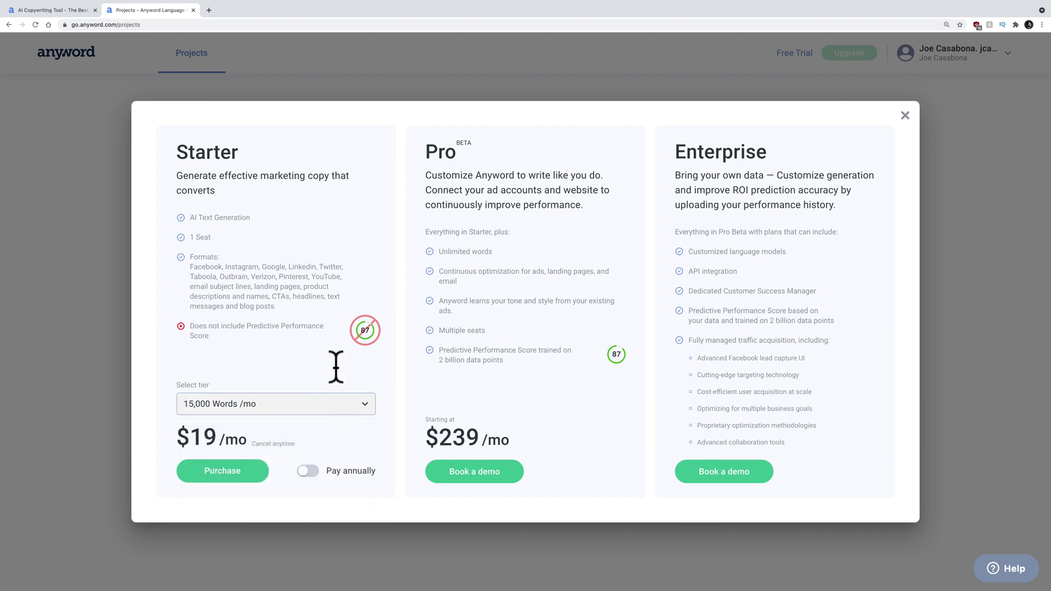
Check the Starter price at 35,000 words per month again, look over the larger tiers, and reselect 15,000 words
click(278, 405)
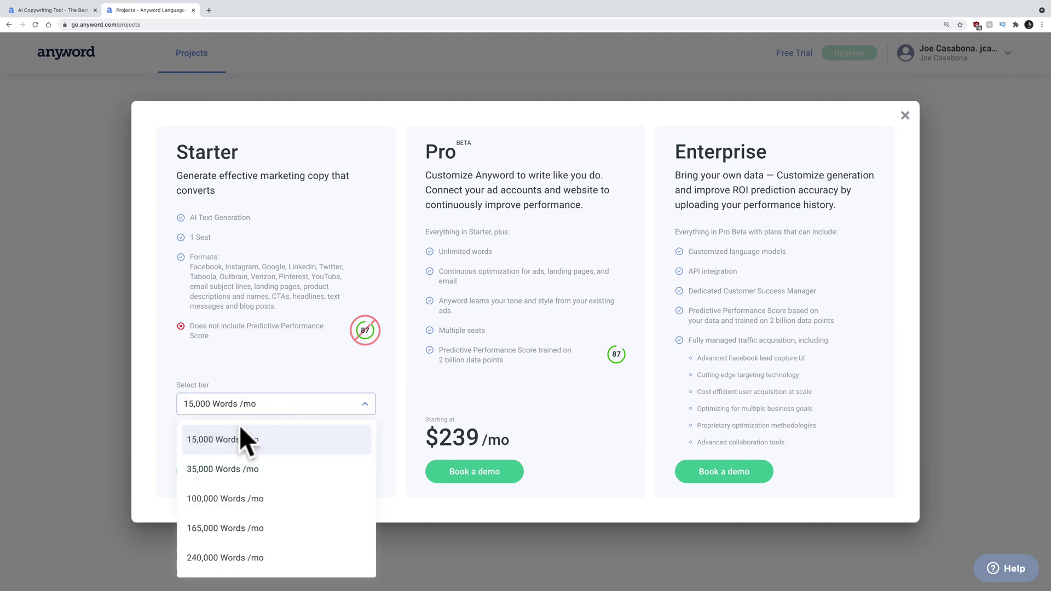
click(257, 468)
drag(222, 445, 192, 433)
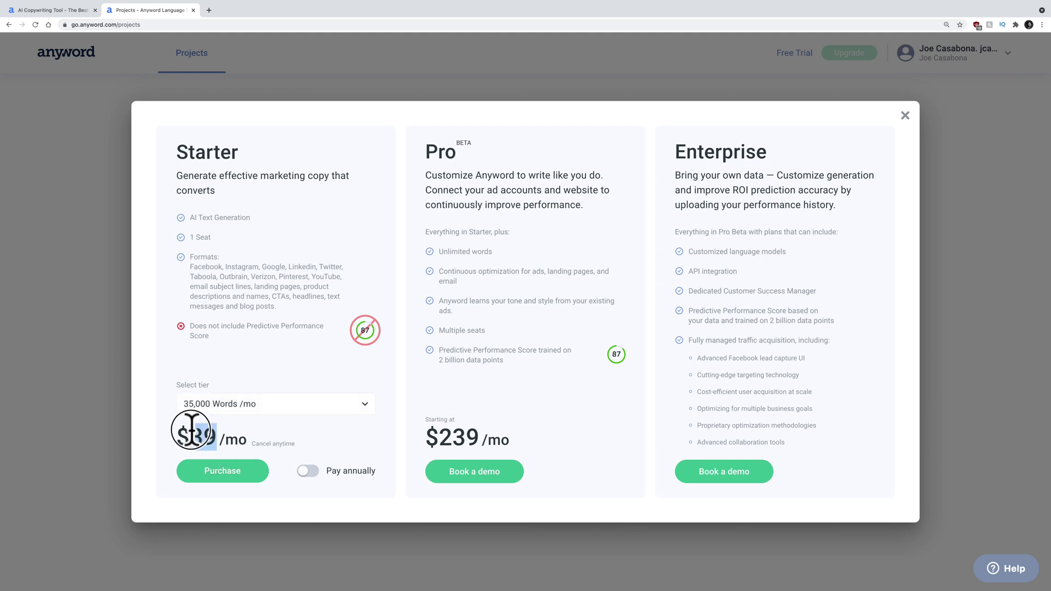
click(241, 408)
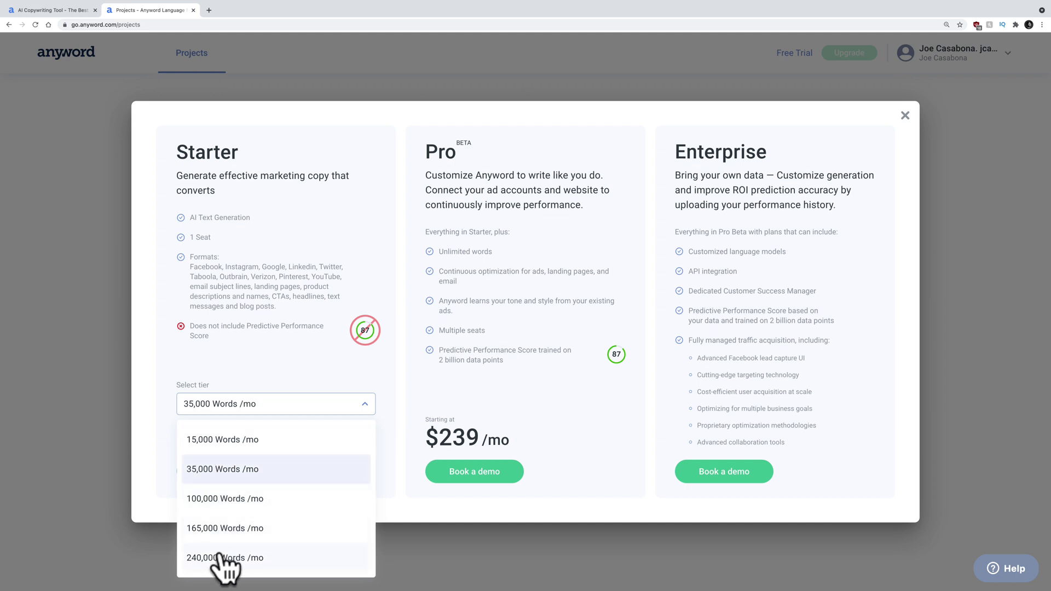
click(234, 438)
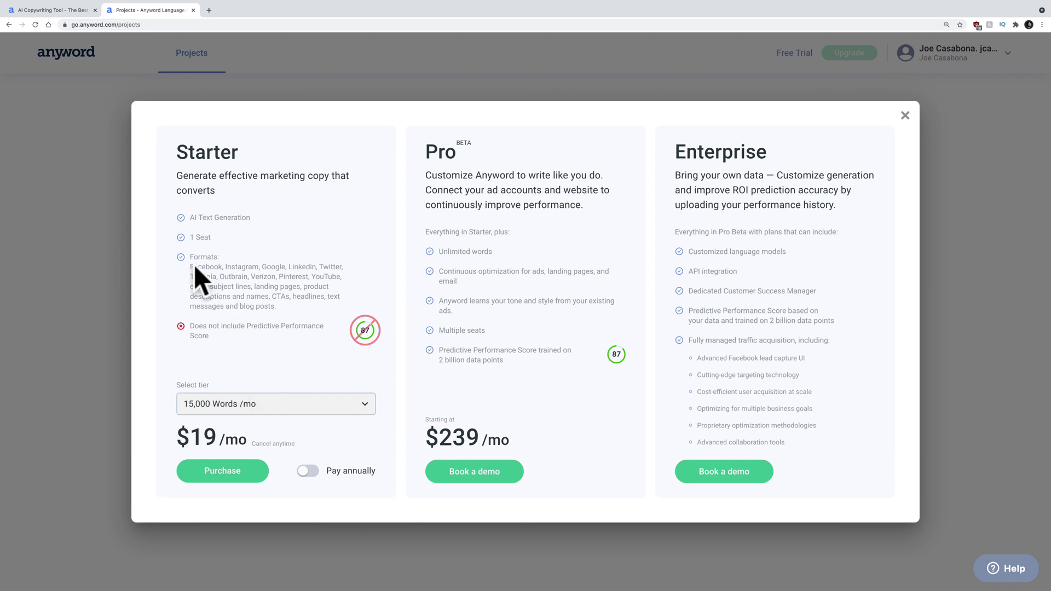
Examine the formats included in the Starter plan and the Predictive Performance Score feature of the Pro plan
drag(214, 257, 326, 304)
click(292, 358)
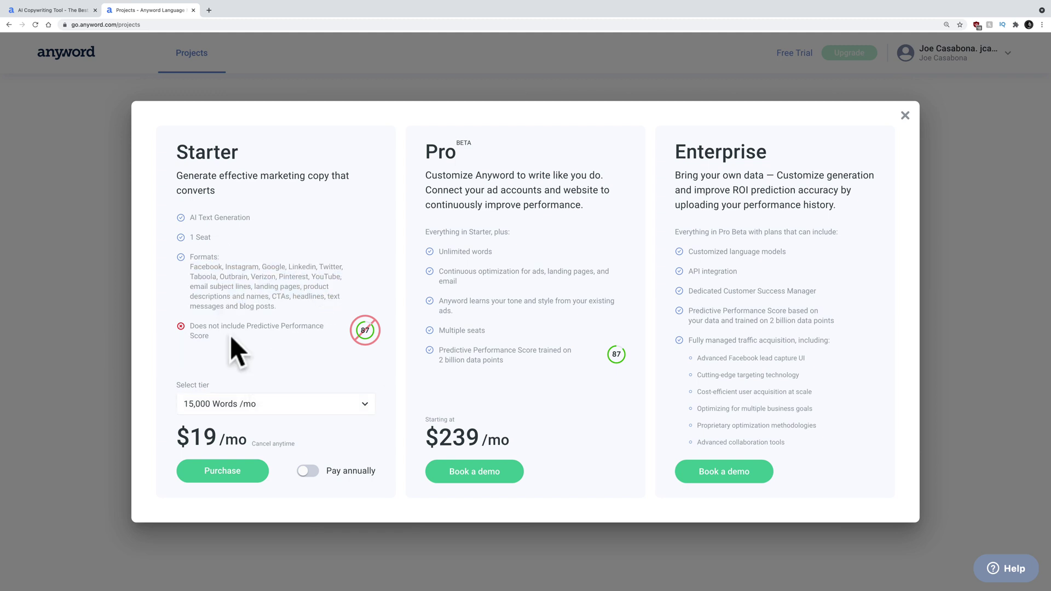
drag(497, 360, 429, 357)
click(514, 357)
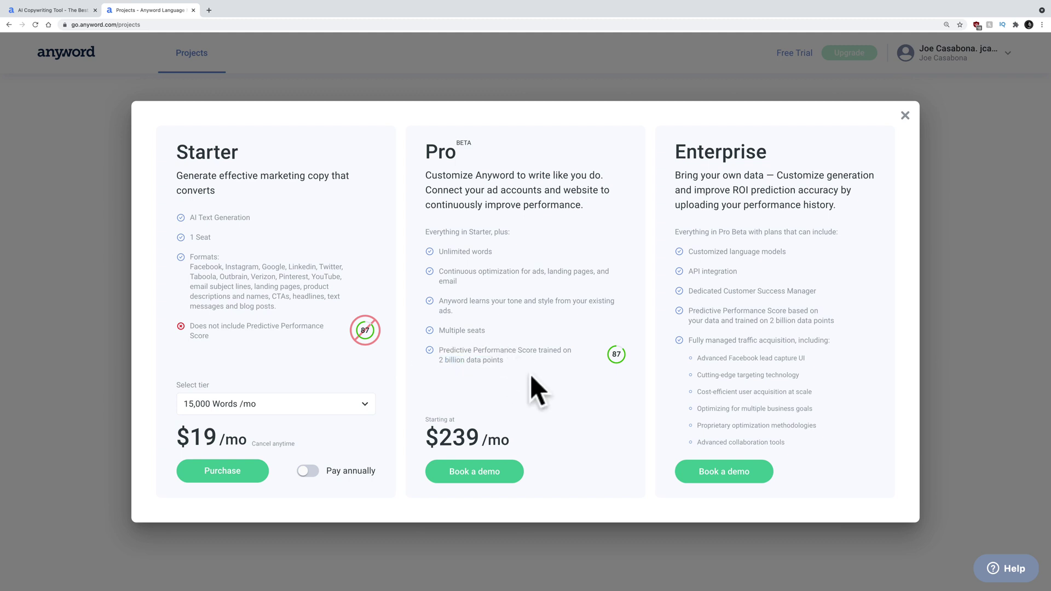
Check the Pro plan's starting price and the Starter plan's annual billing price, leaving Starter on monthly billing
drag(446, 435, 476, 423)
click(476, 423)
click(309, 472)
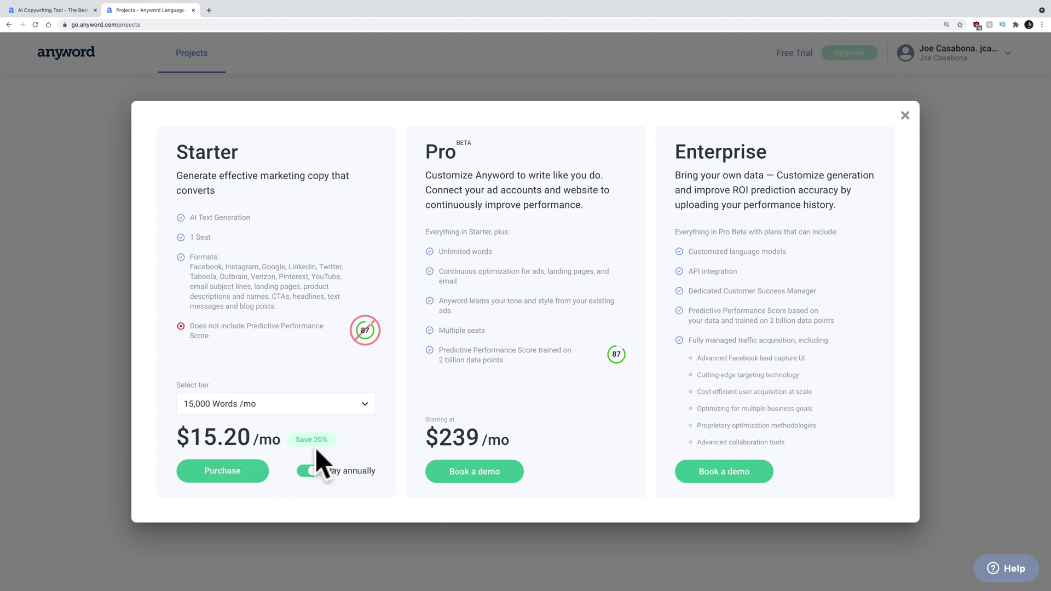
click(316, 469)
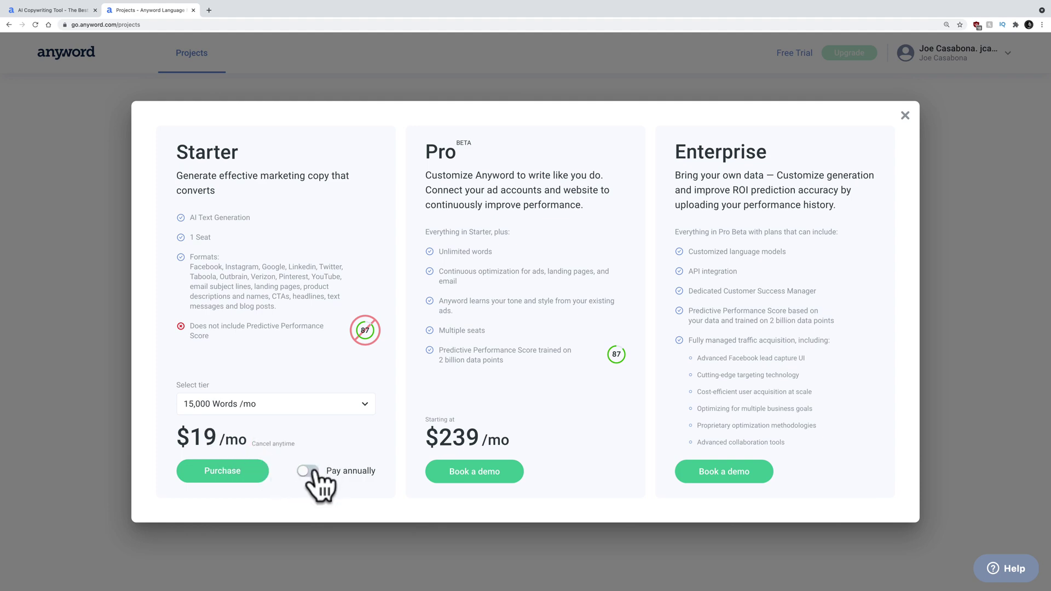